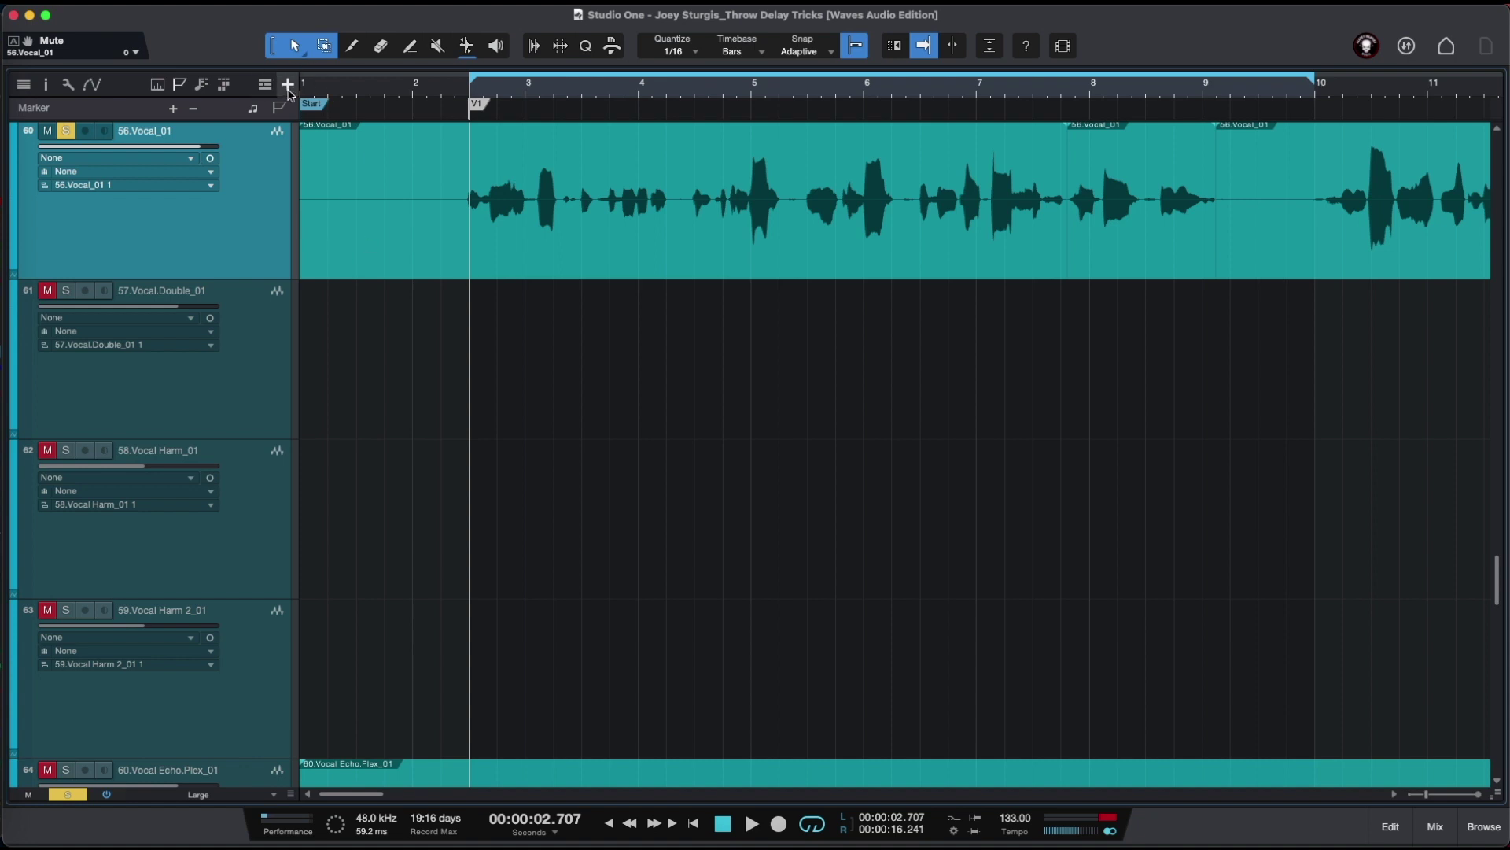
# Step: Add a mono audio track named THROW DELAY below the 56.Vocal_01 track and colour it green
pyautogui.click(288, 85)
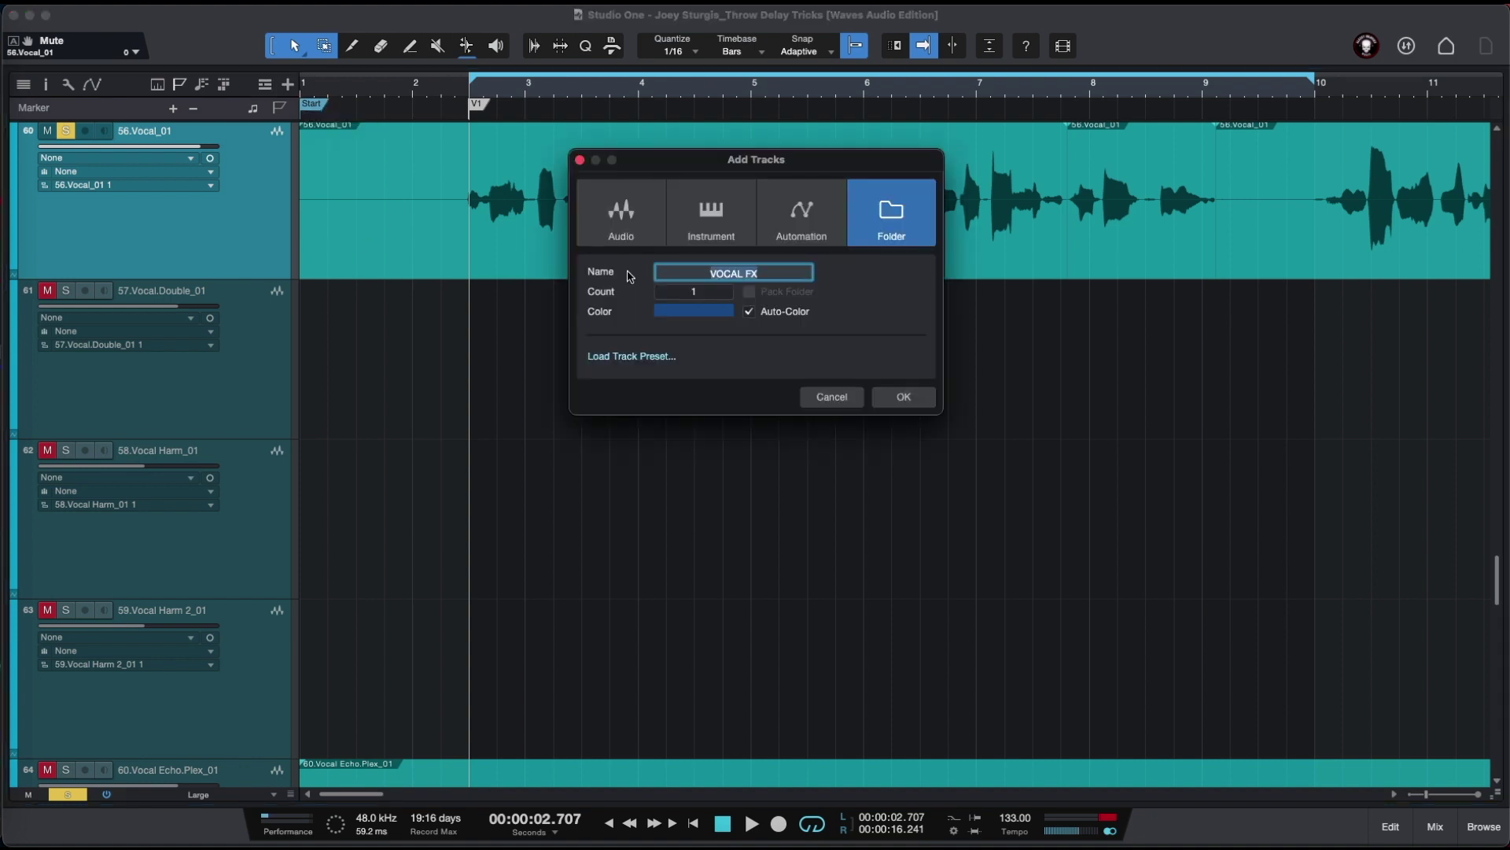
pyautogui.click(627, 233)
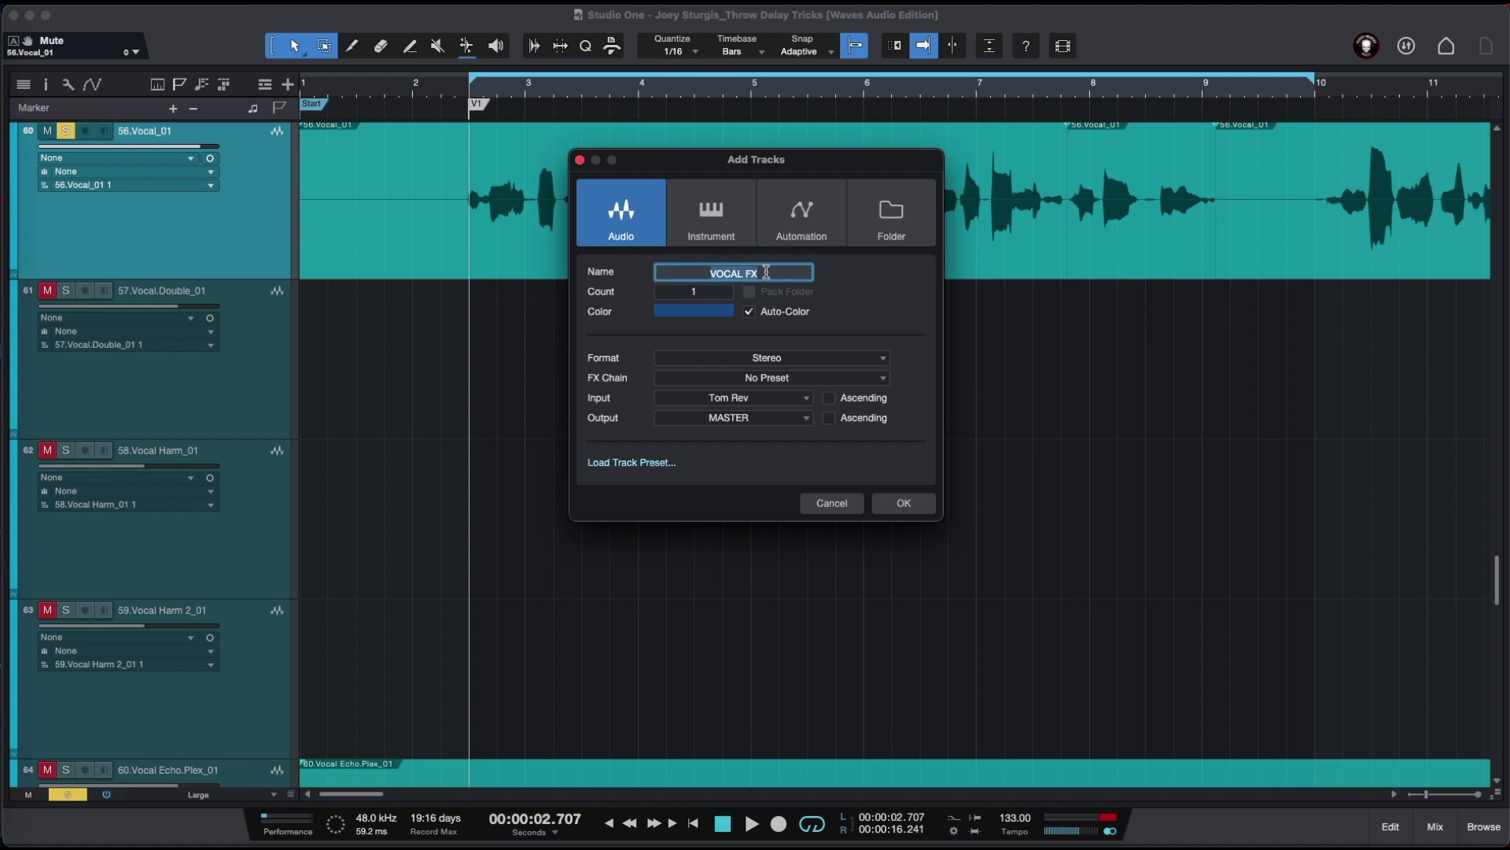
pyautogui.write('THROW DELAY')
pyautogui.click(797, 360)
pyautogui.click(759, 379)
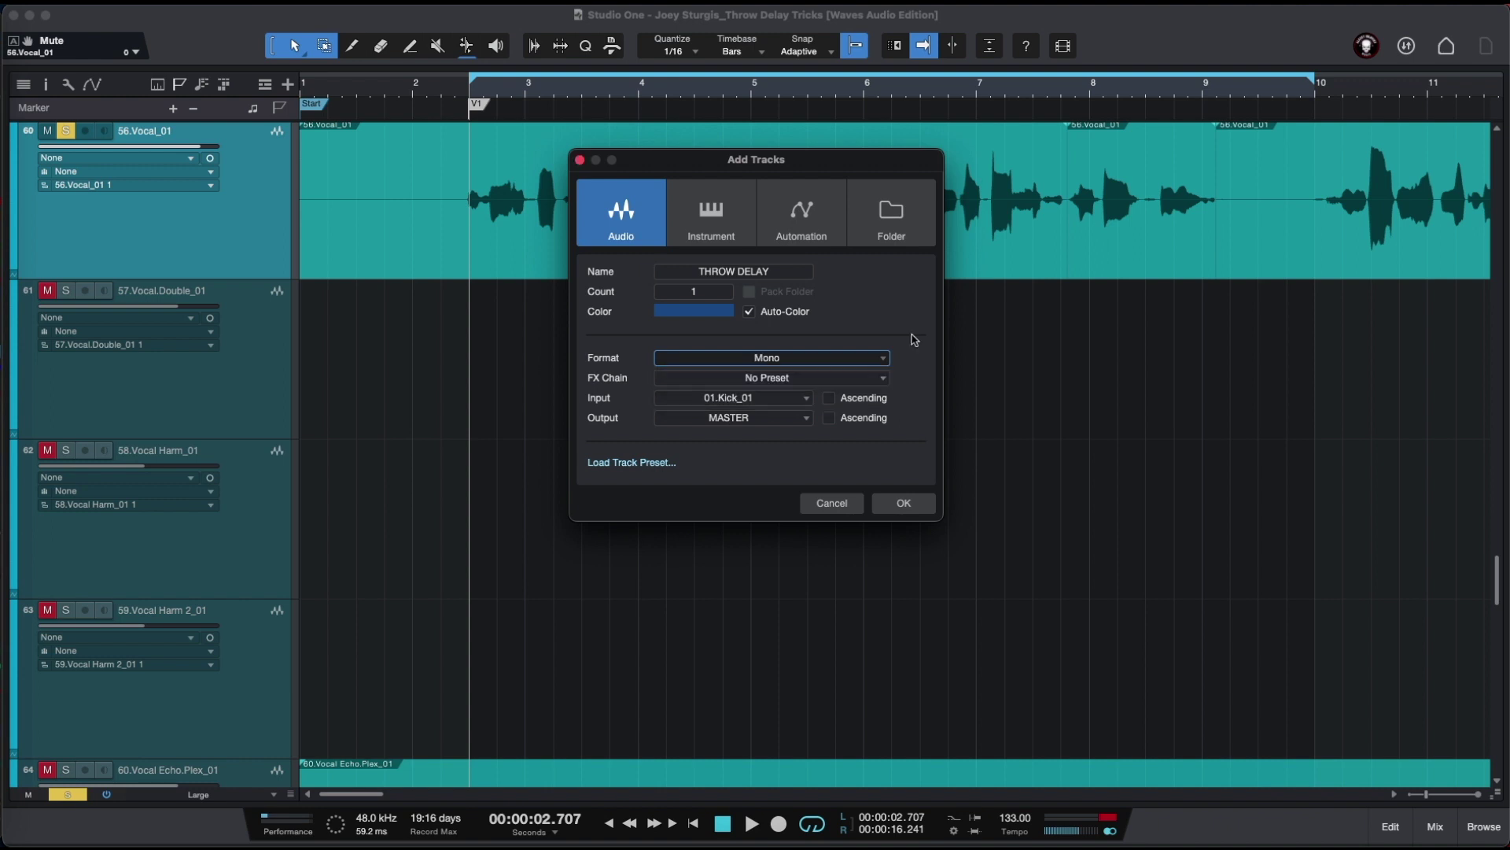
pyautogui.click(901, 501)
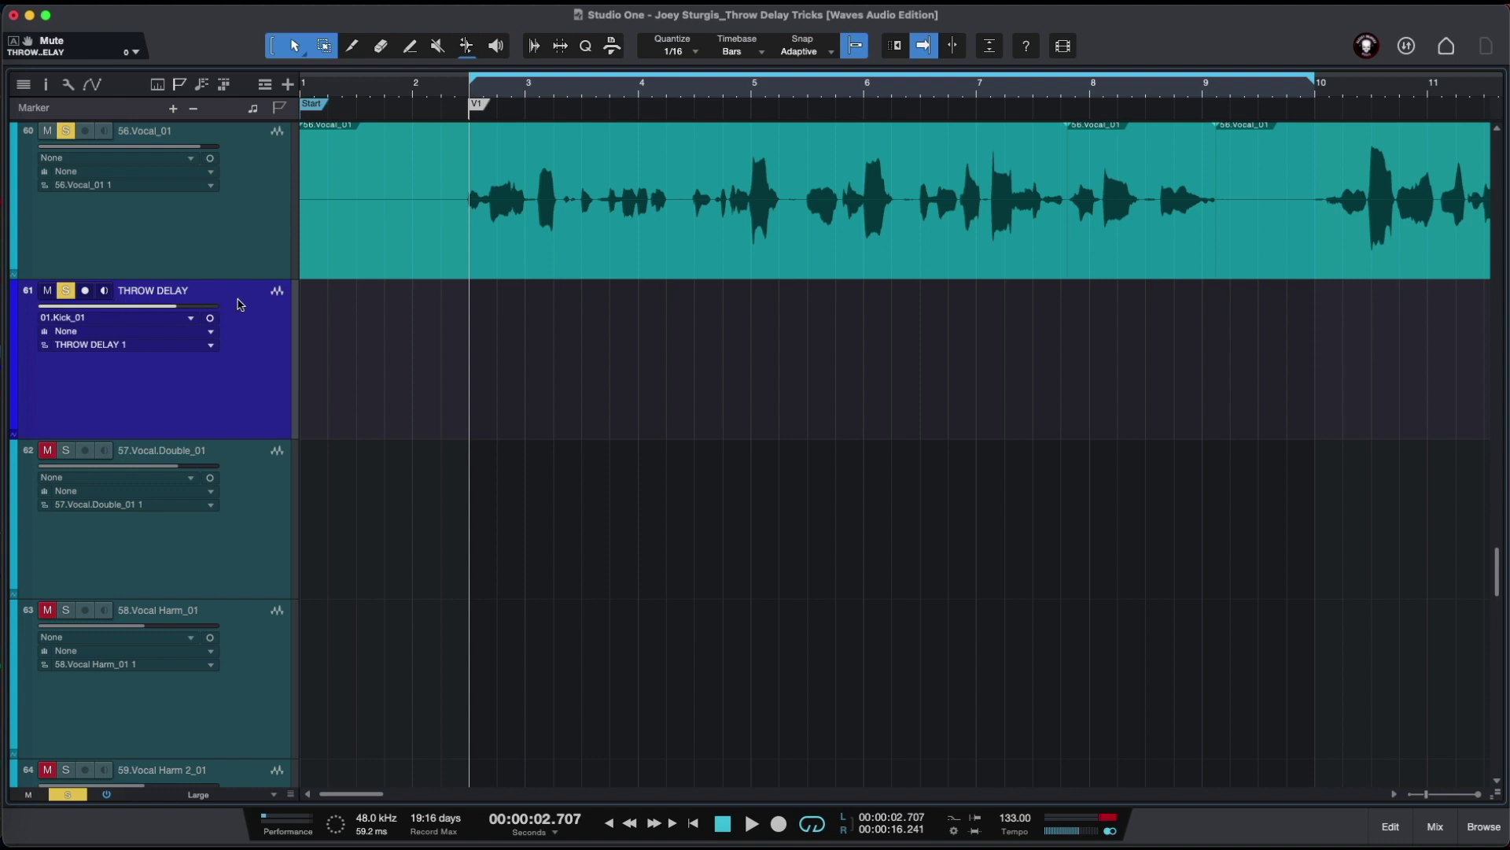
pyautogui.click(15, 366)
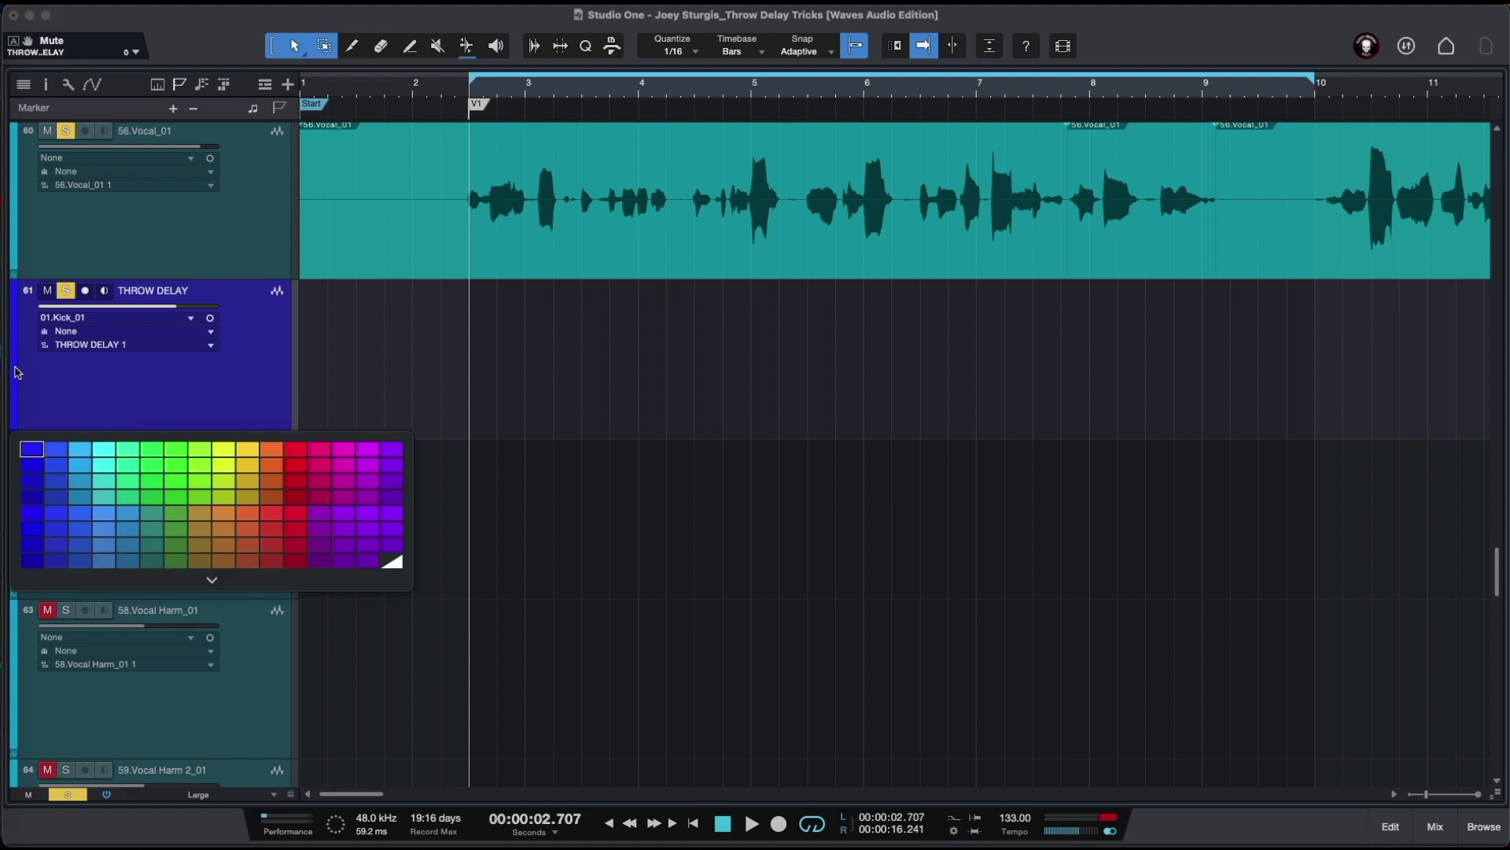
pyautogui.click(180, 450)
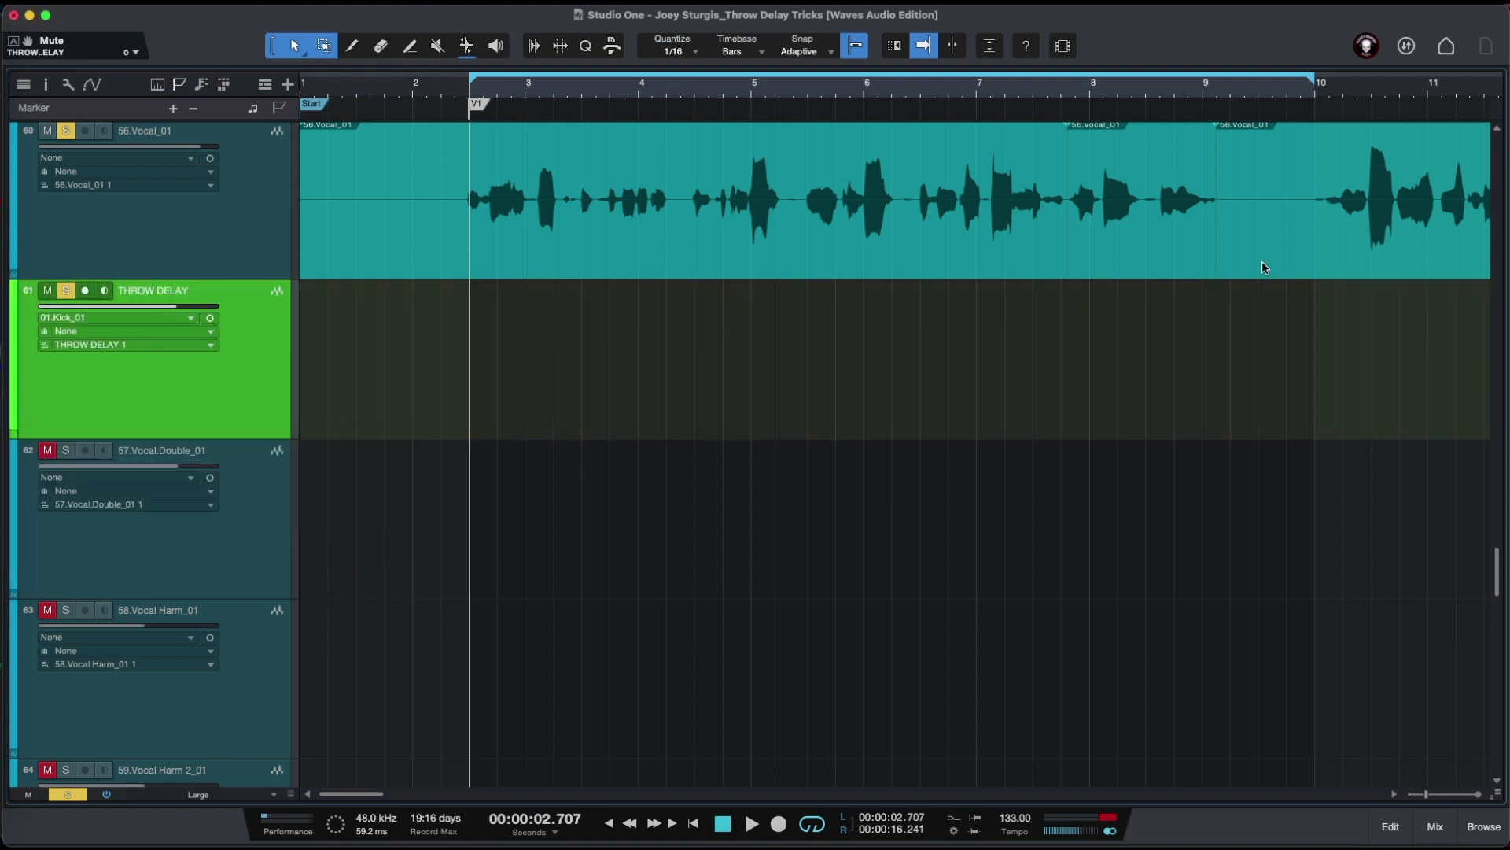
# Step: Copy the short 56.Vocal_01 event around bars 8 to 9 onto the THROW DELAY track
pyautogui.click(1146, 264)
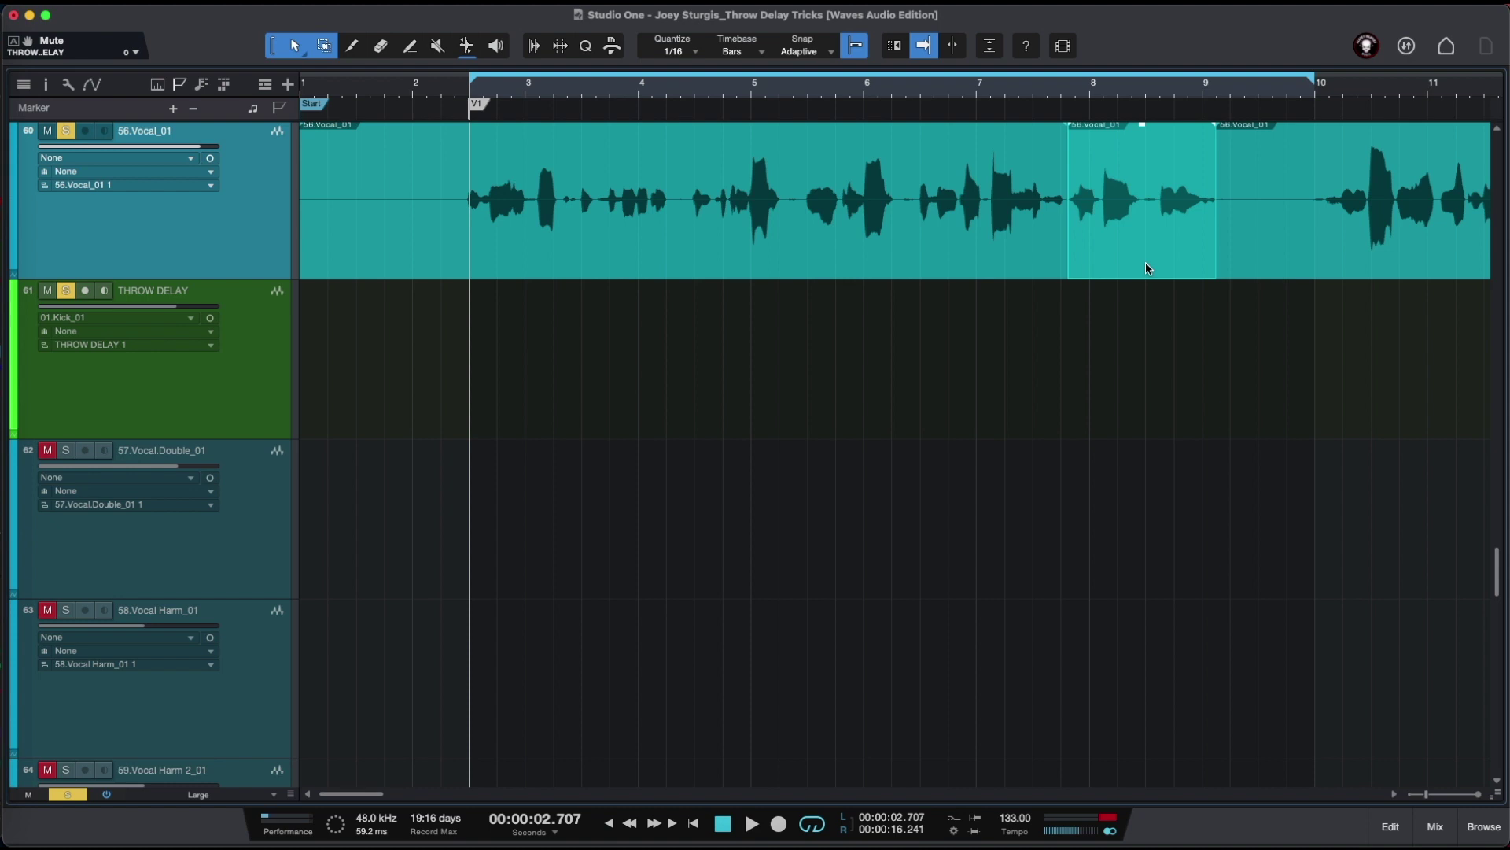
pyautogui.moveTo(1145, 262); pyautogui.dragTo(1148, 348)
pyautogui.press('Escape')
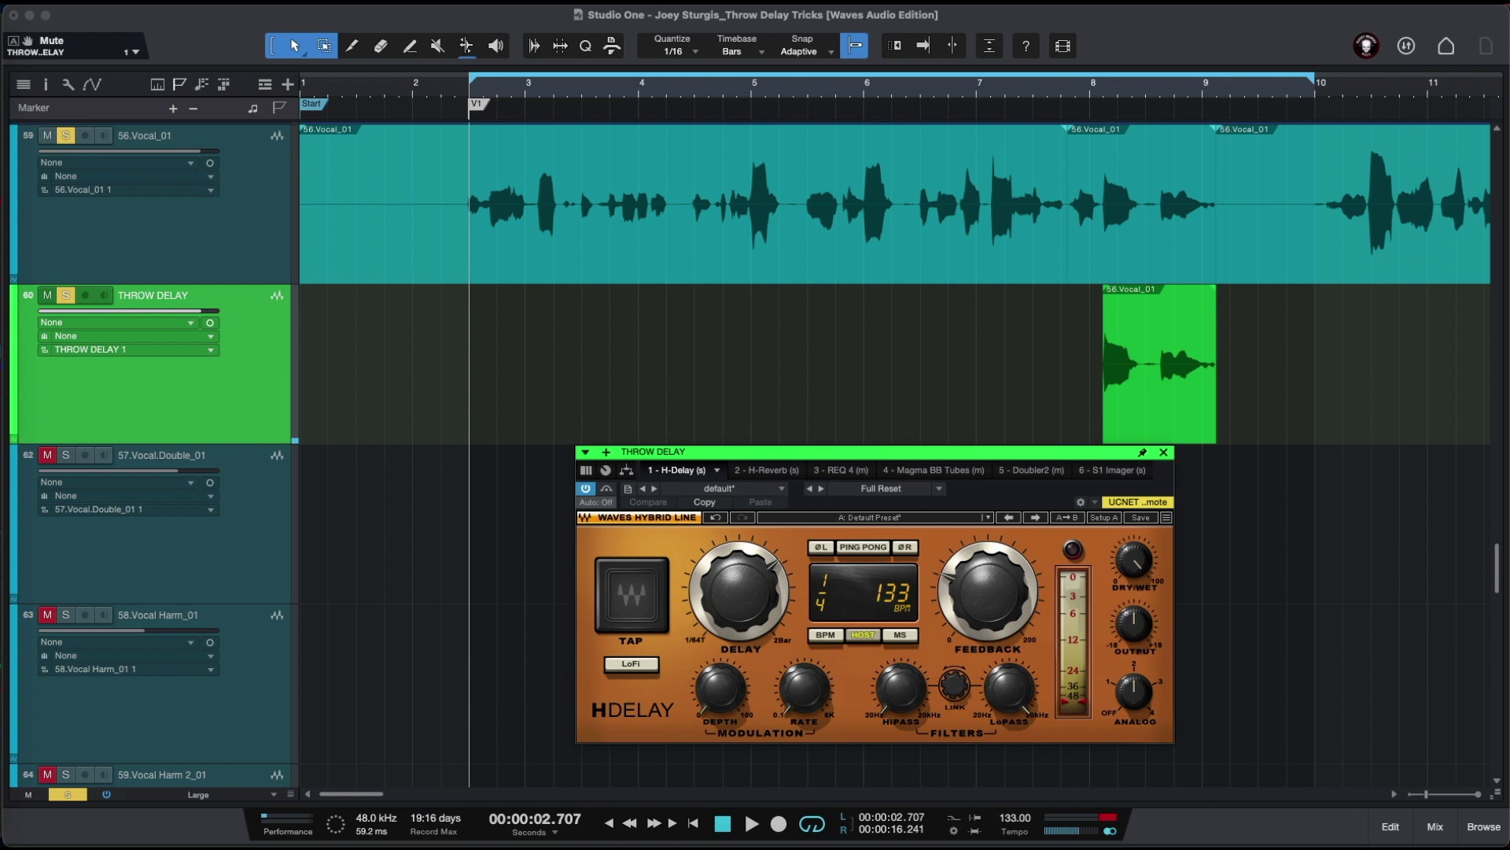
# Step: Play back the looped vocal section to hear the throw through the H-Delay at a 1/4 delay time
pyautogui.press('space')
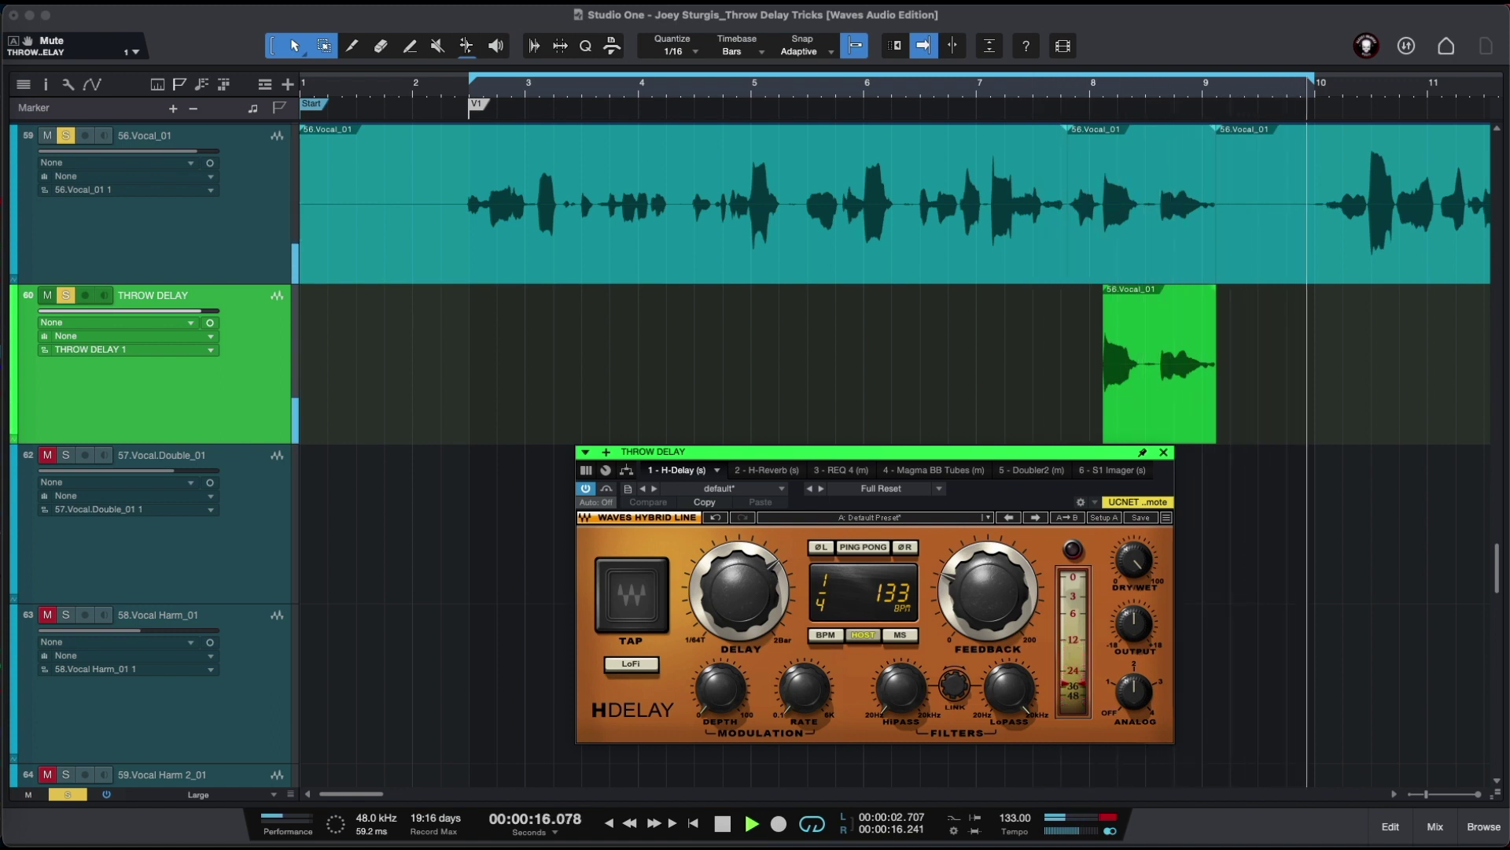
pyautogui.press('space')
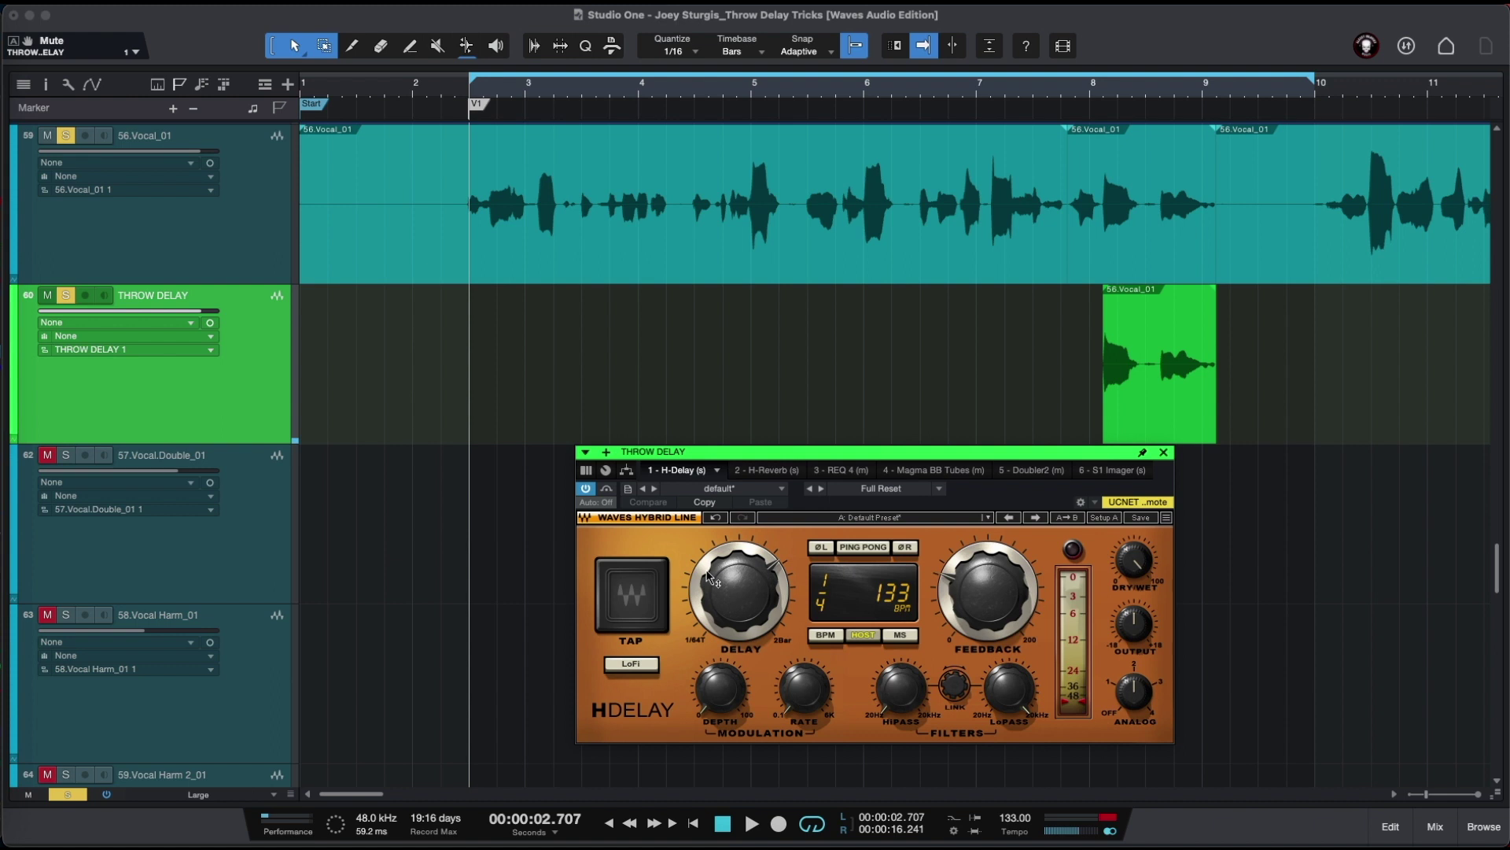
# Step: Set the H-Delay's delay time to 1/2 and play back the looped vocal section
pyautogui.moveTo(715, 574); pyautogui.dragTo(716, 562)
pyautogui.press('space')
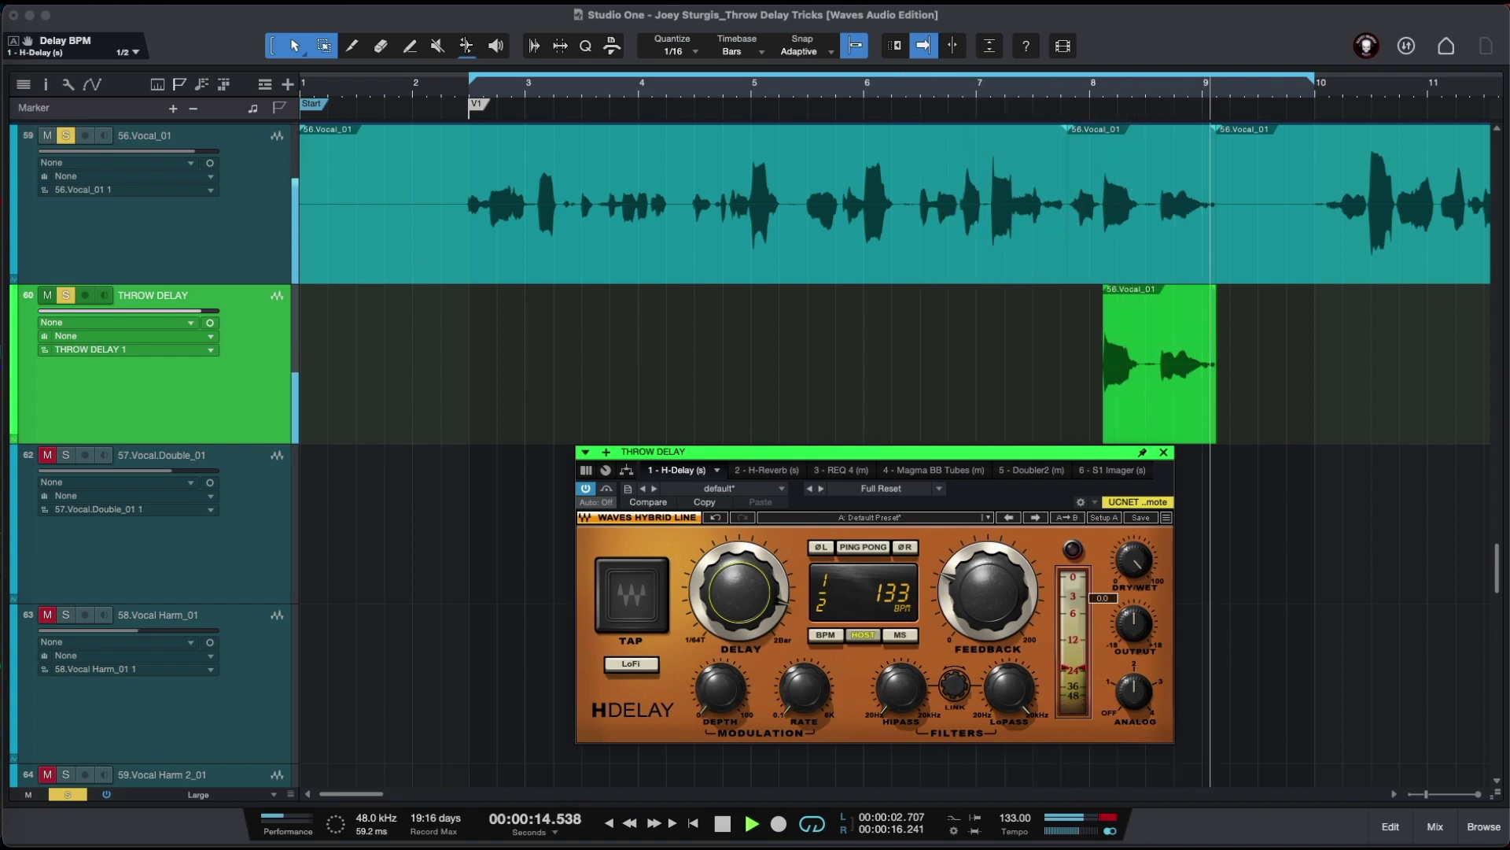
pyautogui.press('space')
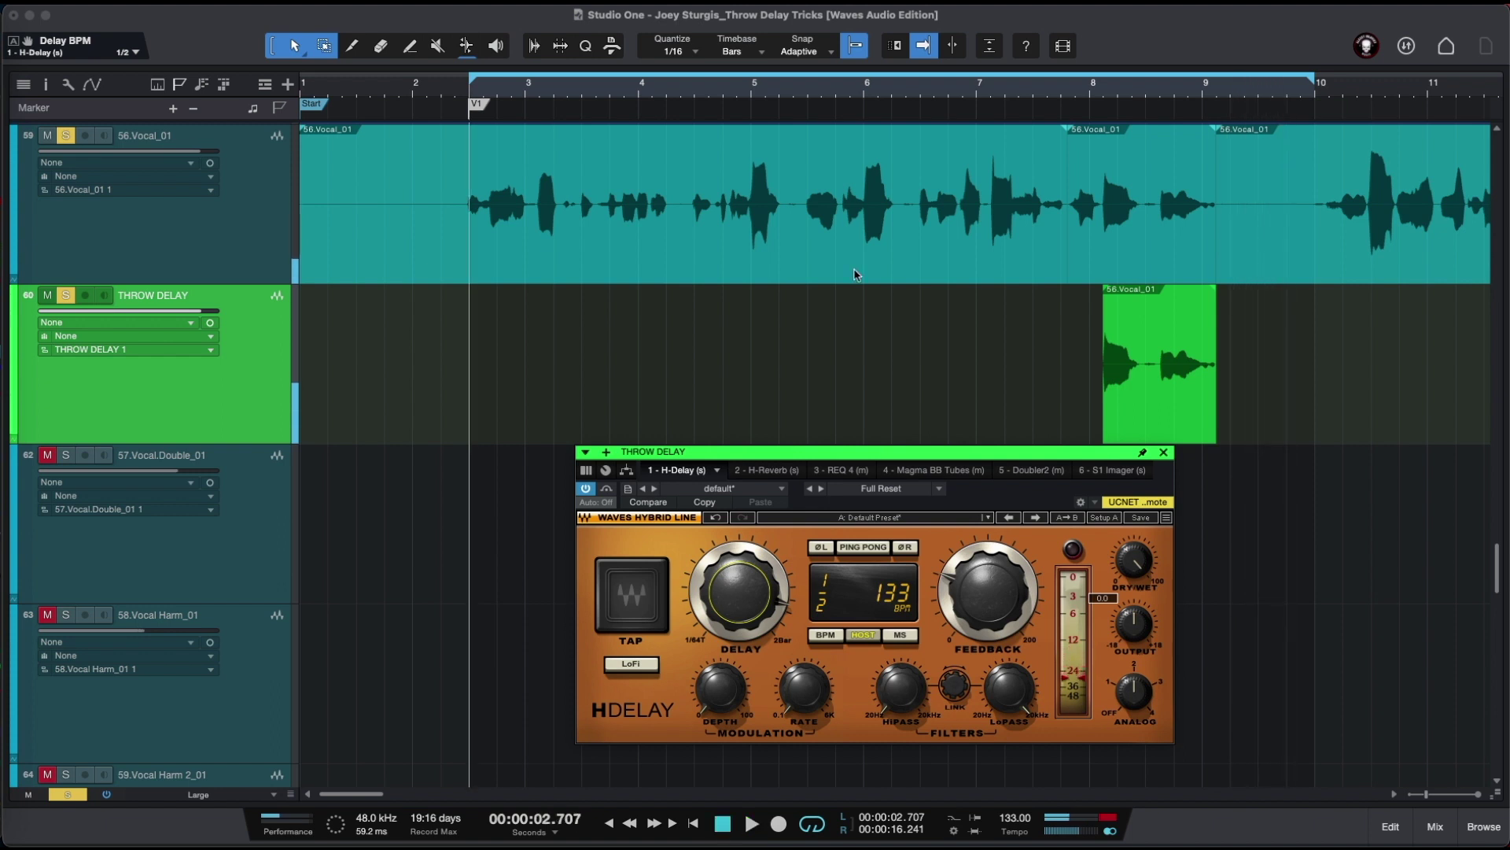
# Step: Set the H-Delay's delay time to 1/4 and play back the looped vocal section
pyautogui.moveTo(744, 602); pyautogui.dragTo(744, 621)
pyautogui.press('space')
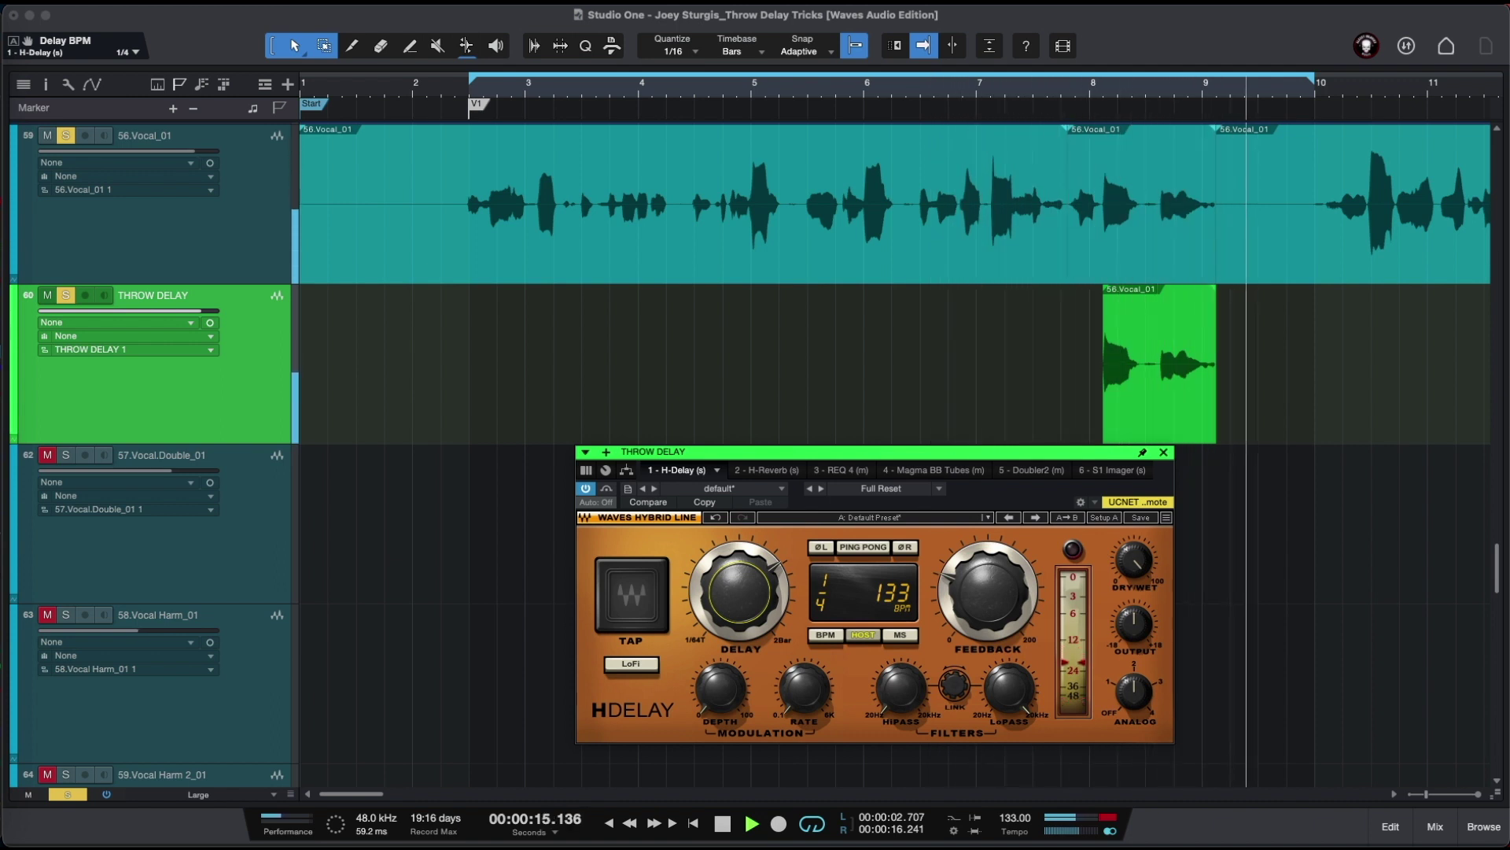
pyautogui.press('space')
# Step: Audition the throw with the H-Delay's delay time at 1/16, and return the delay time to 1/4
pyautogui.moveTo(740, 590); pyautogui.dragTo(739, 602)
pyautogui.press('space')
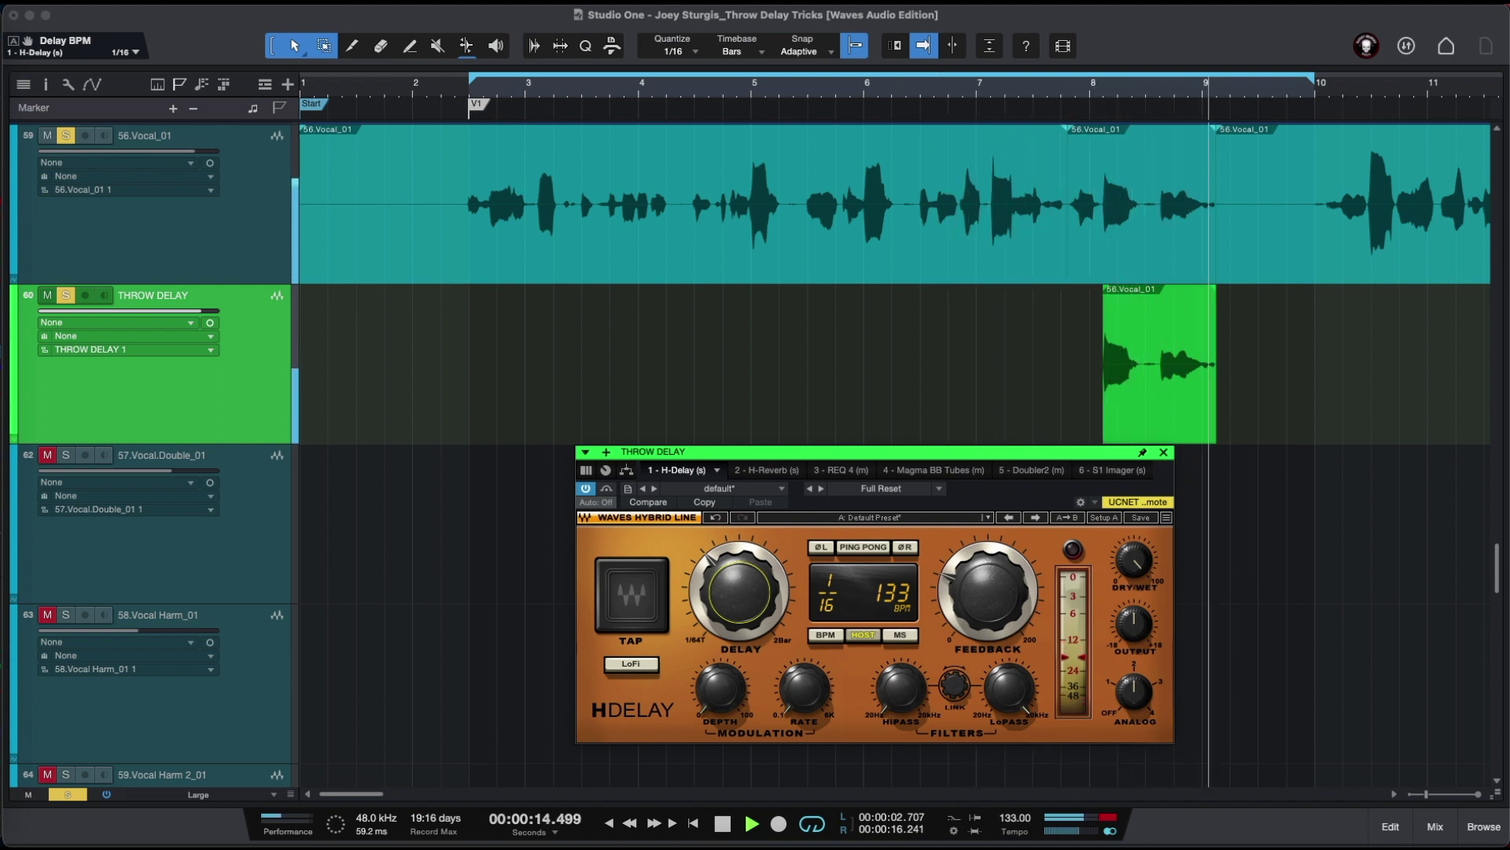
pyautogui.press('space')
pyautogui.moveTo(739, 597); pyautogui.dragTo(773, 657)
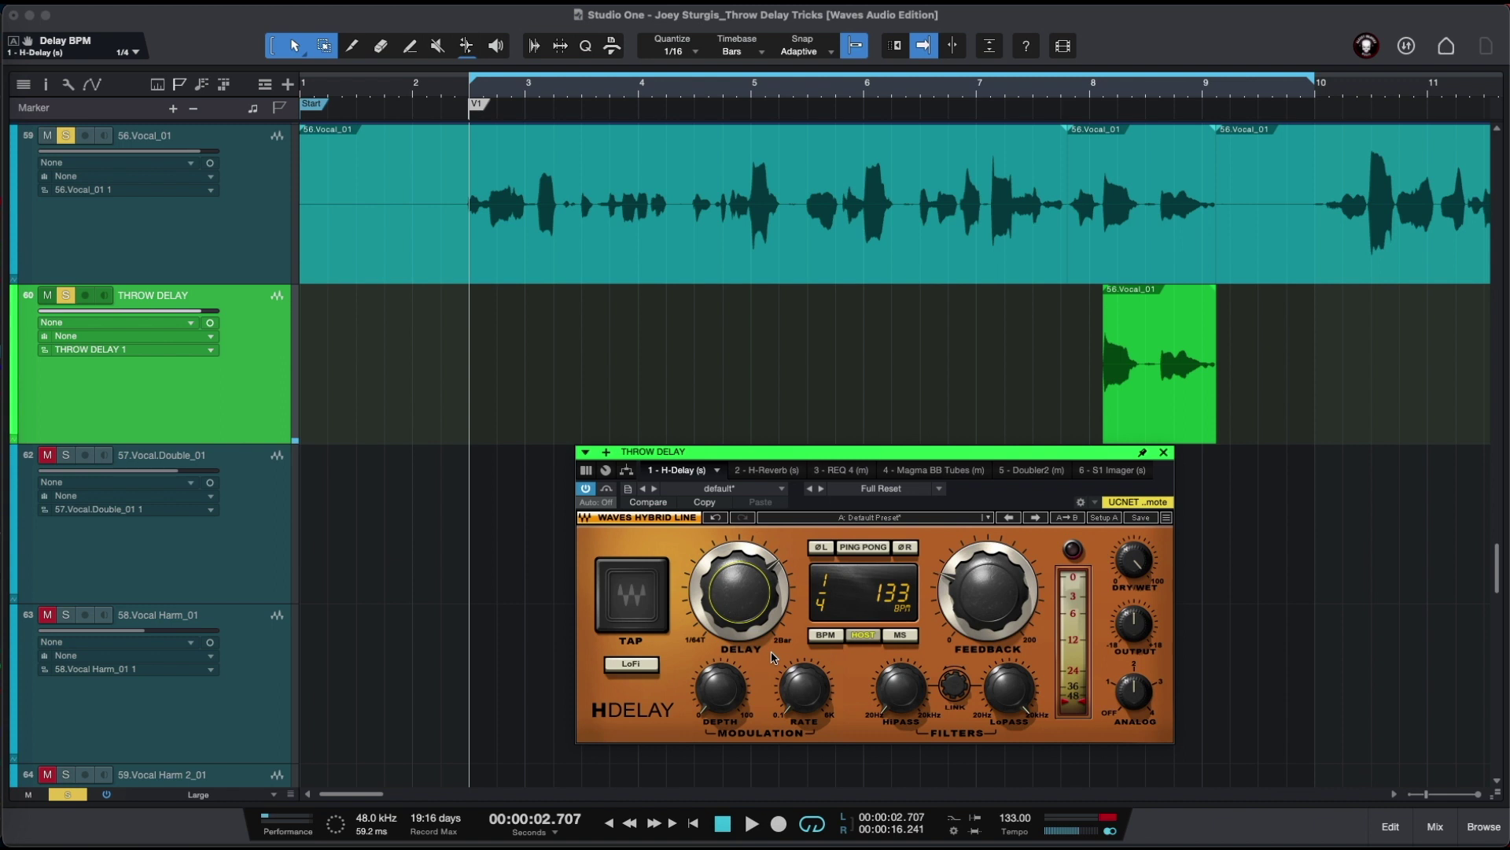
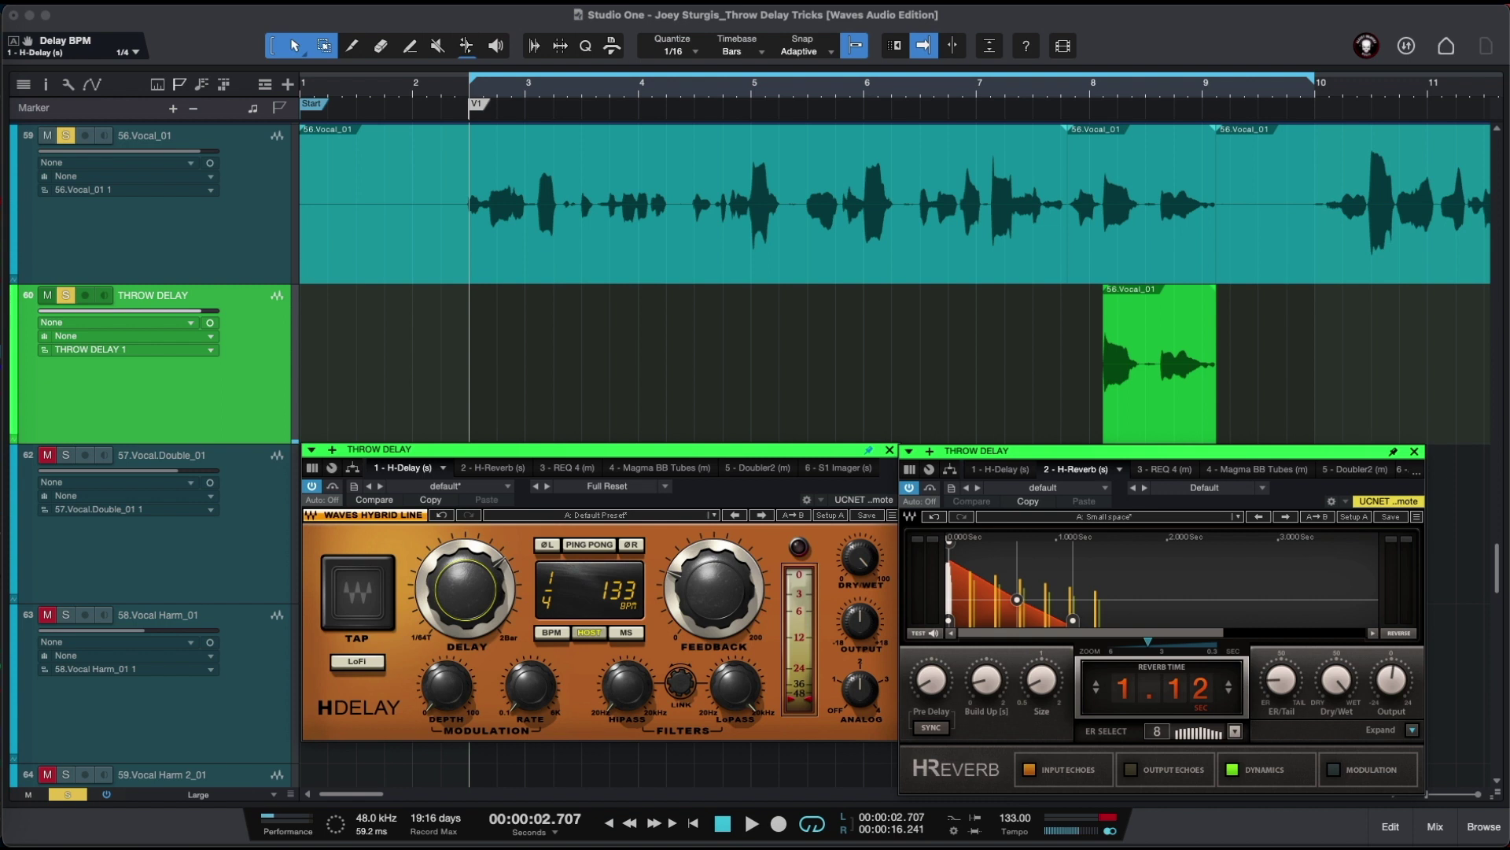
# Step: Play back the looped vocal section to hear the throw with the H-Reverb following the H-Delay
pyautogui.press('space')
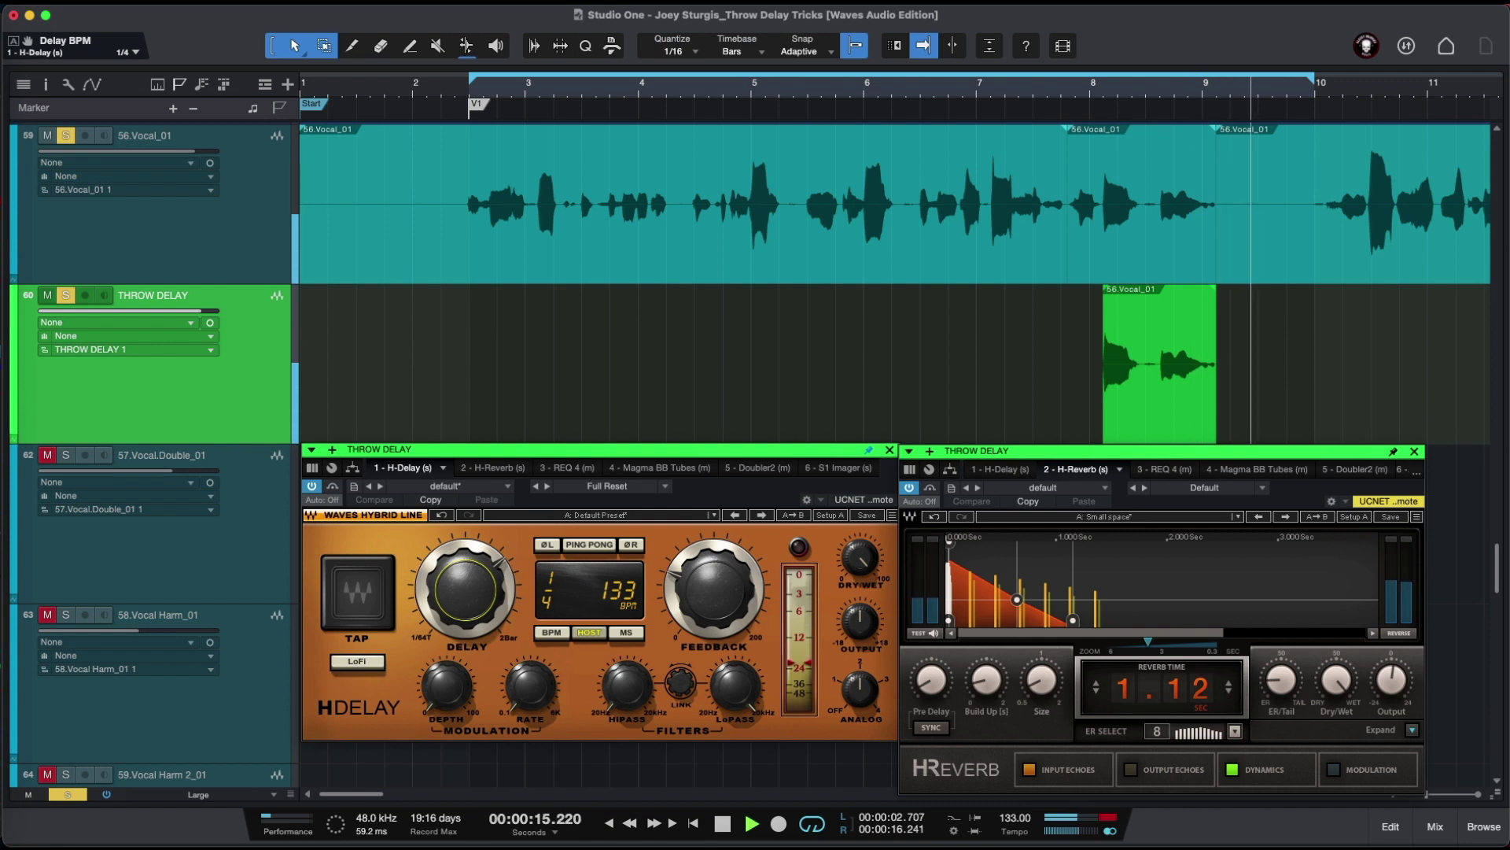
pyautogui.press('space')
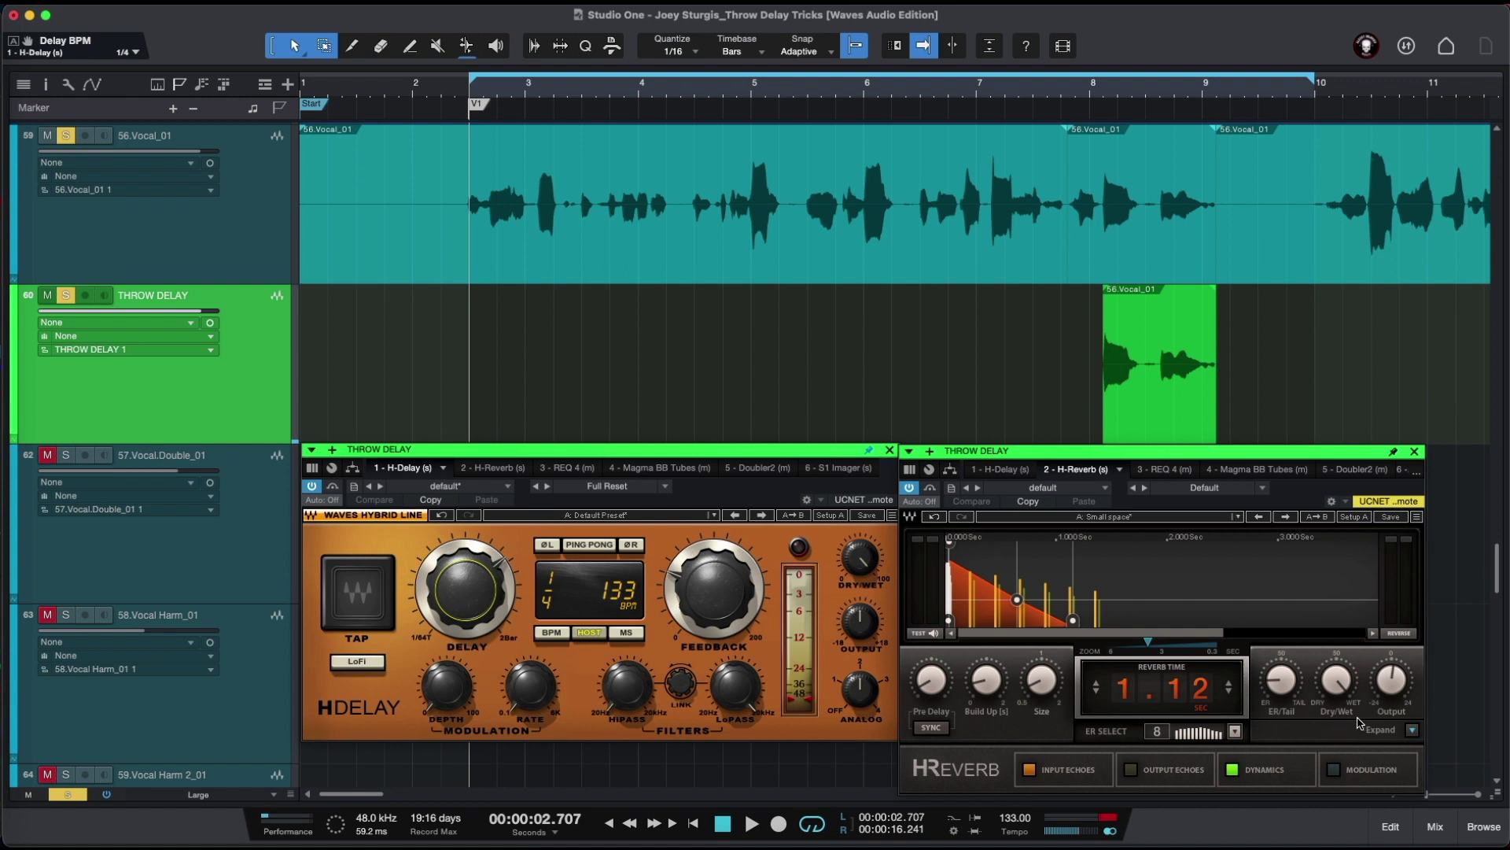
pyautogui.press('space')
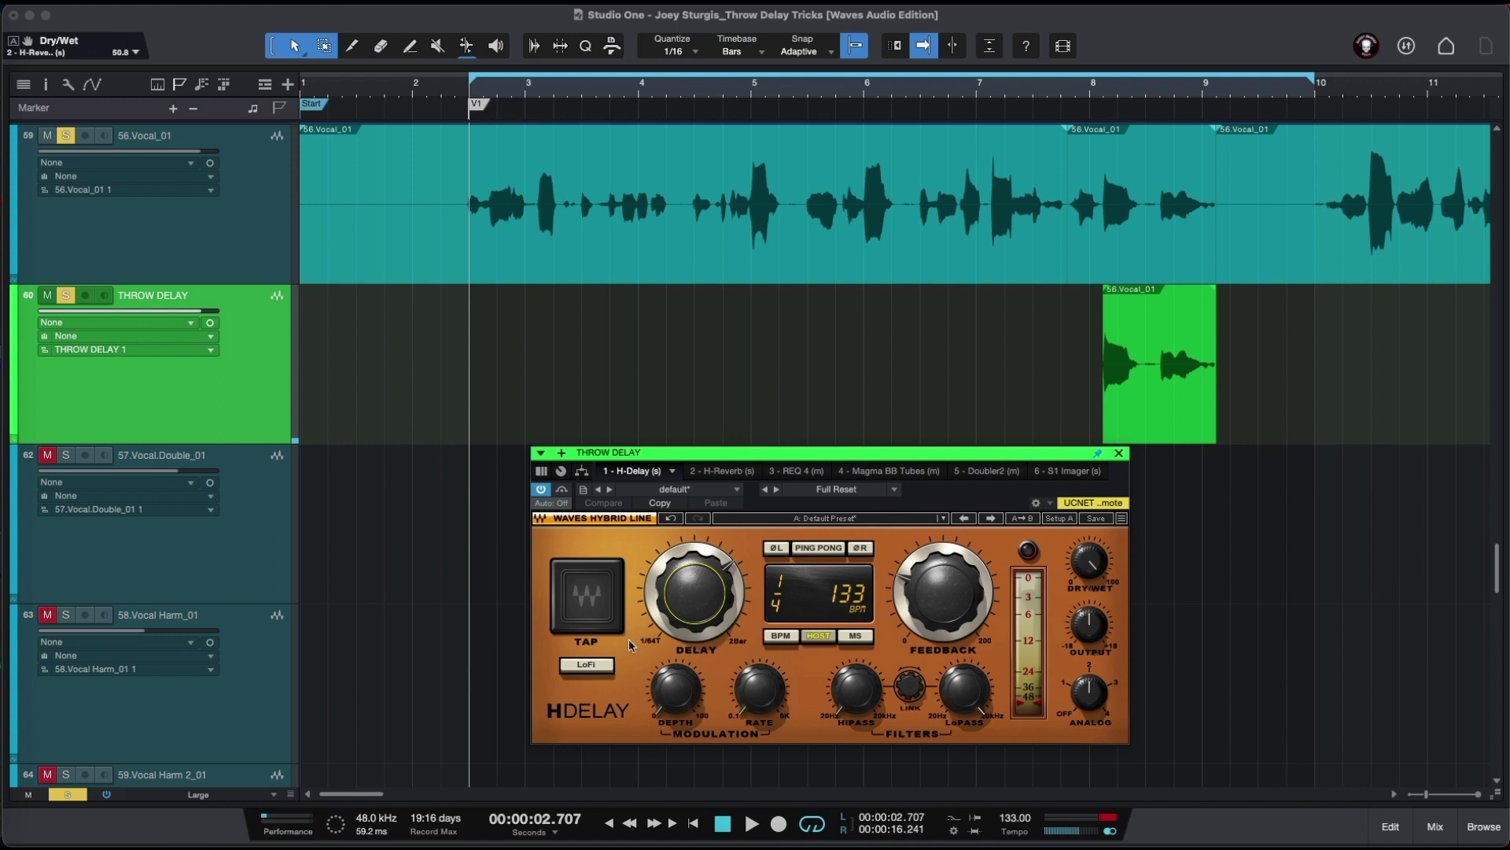
# Step: Audition the throw with the H-Delay's LoFi mode enabled, and switch LoFi off again
pyautogui.click(586, 667)
pyautogui.press('space')
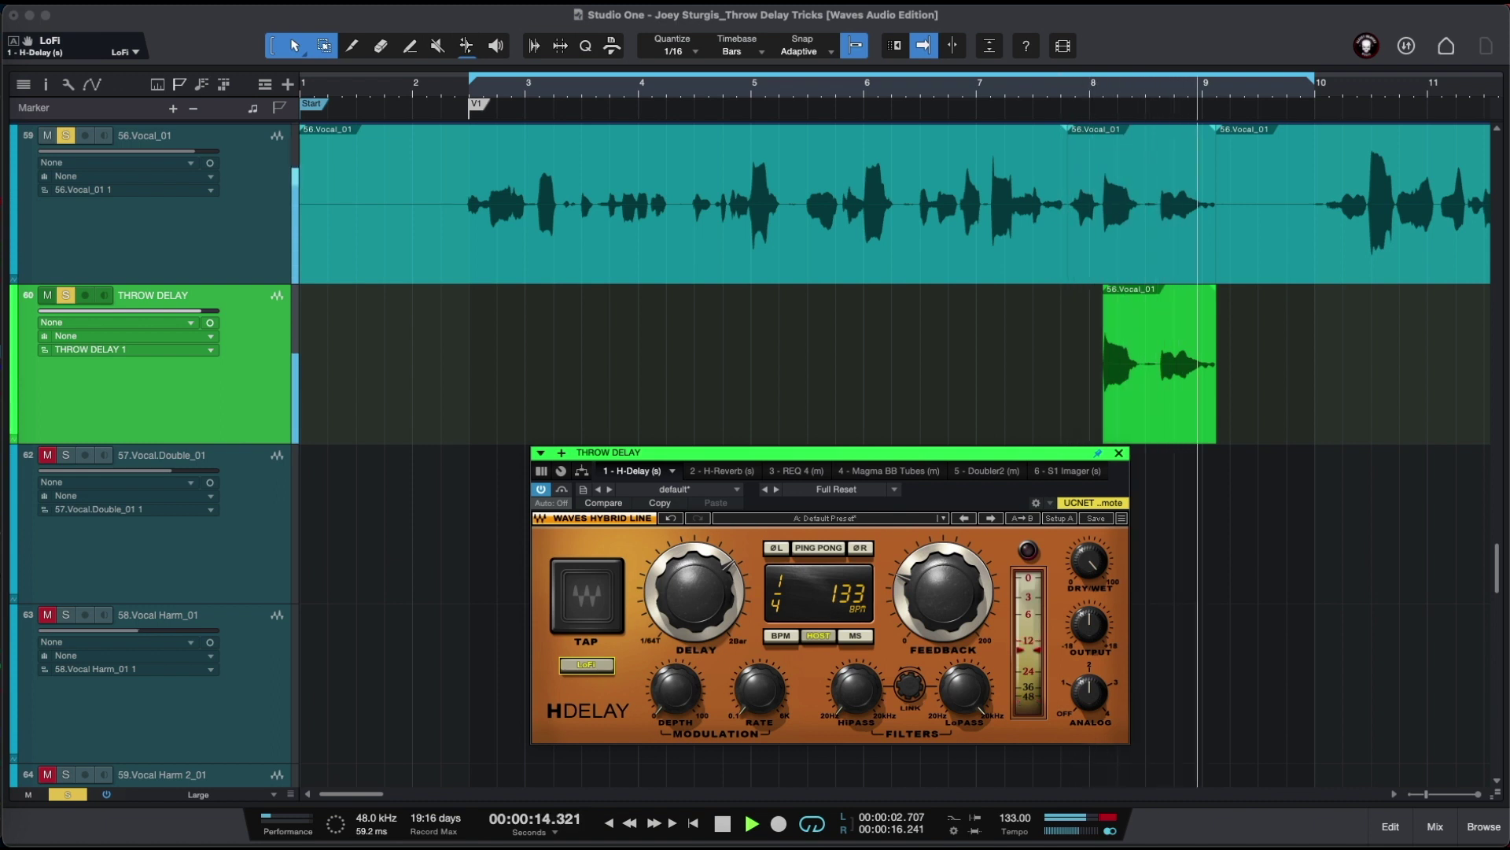
pyautogui.press('space')
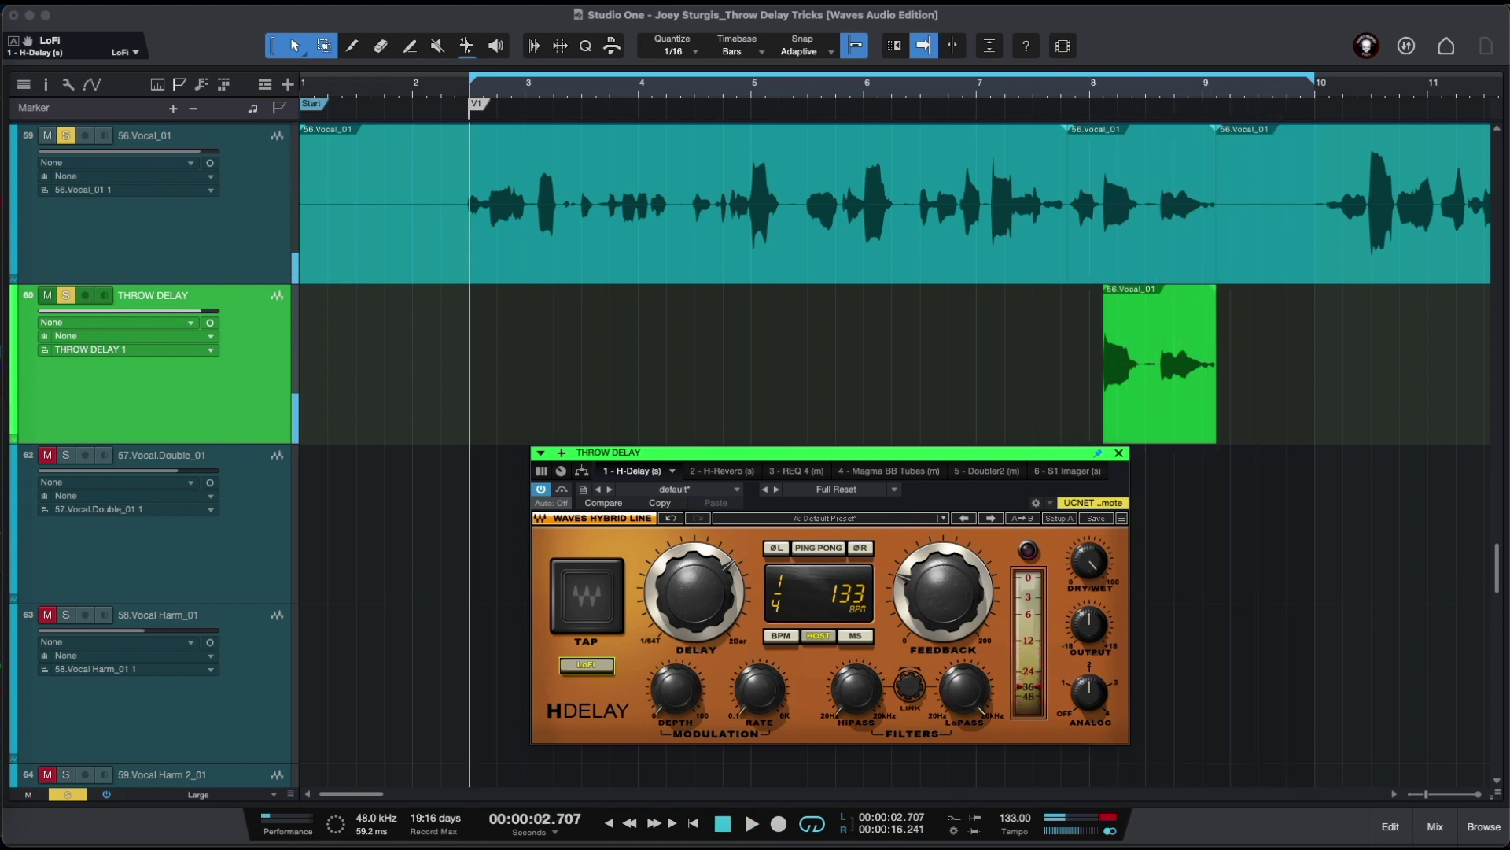
pyautogui.click(587, 665)
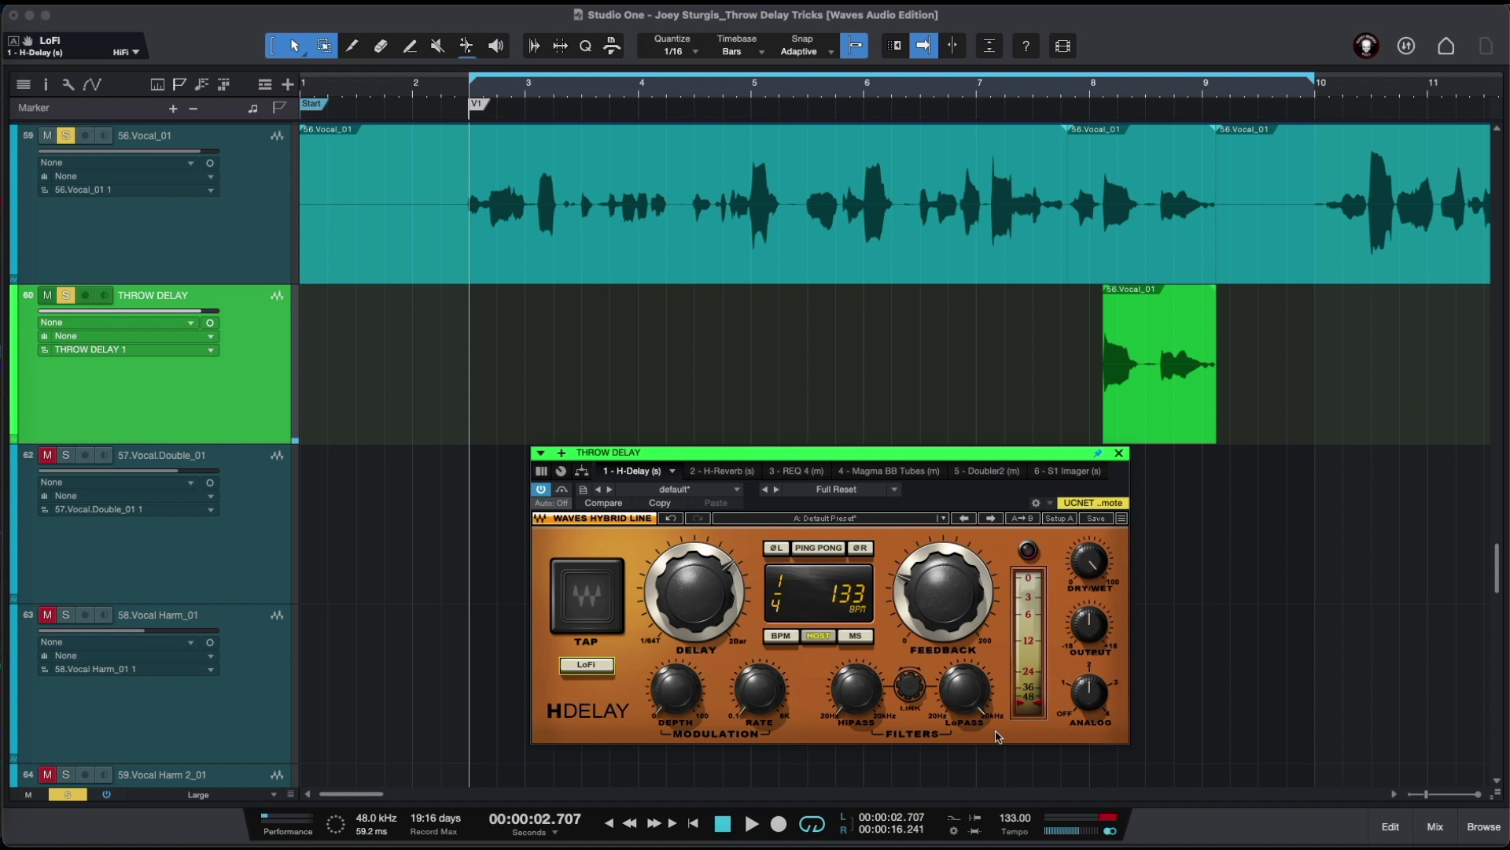
# Step: Set the H-Delay's LoPass filter to 1.50 kHz and play back the looped vocal section
pyautogui.click(964, 689)
pyautogui.press('space')
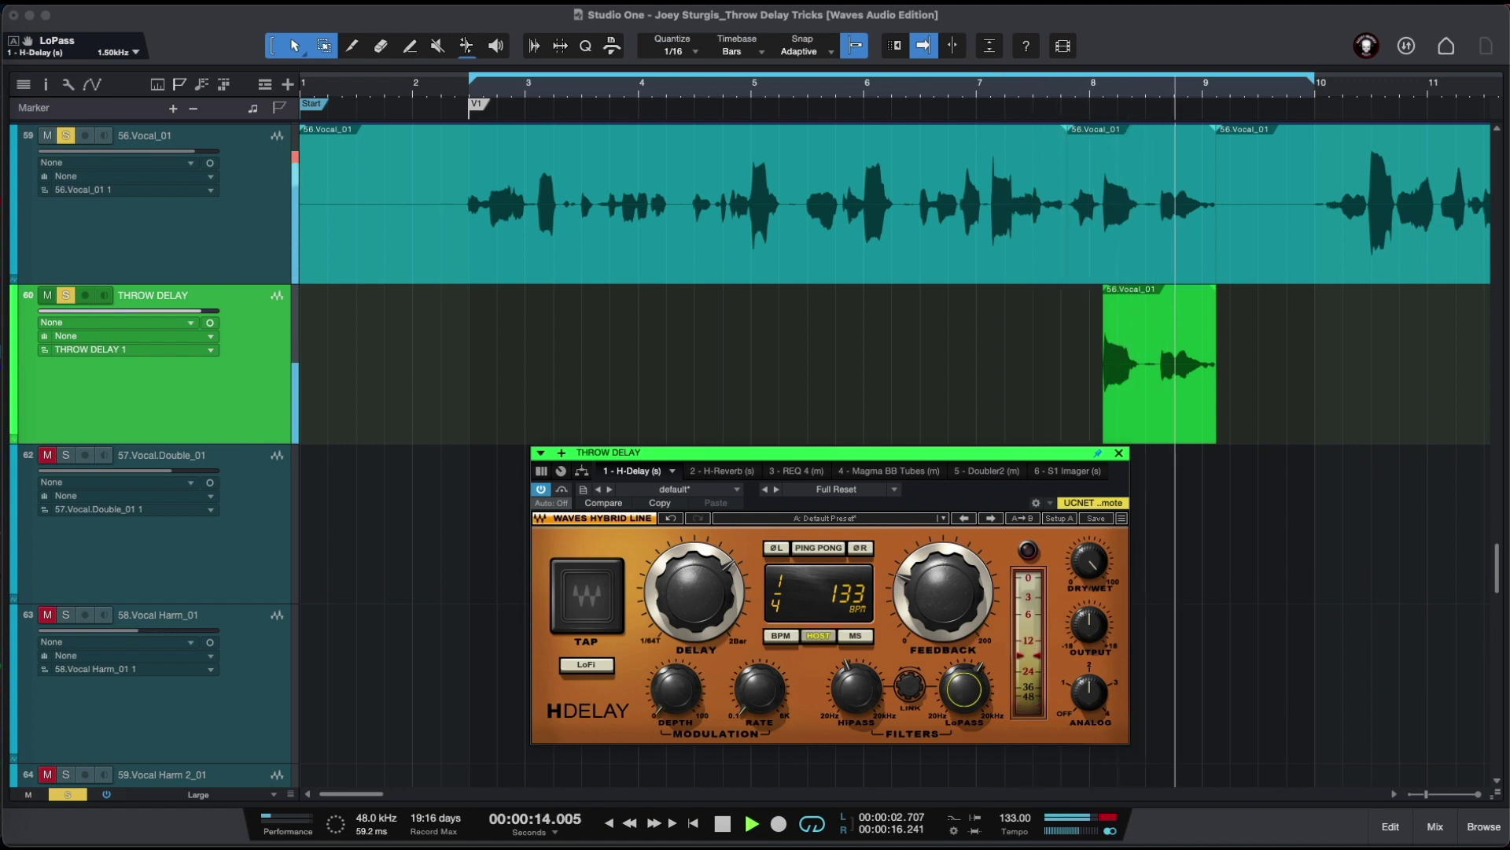
pyautogui.press('space')
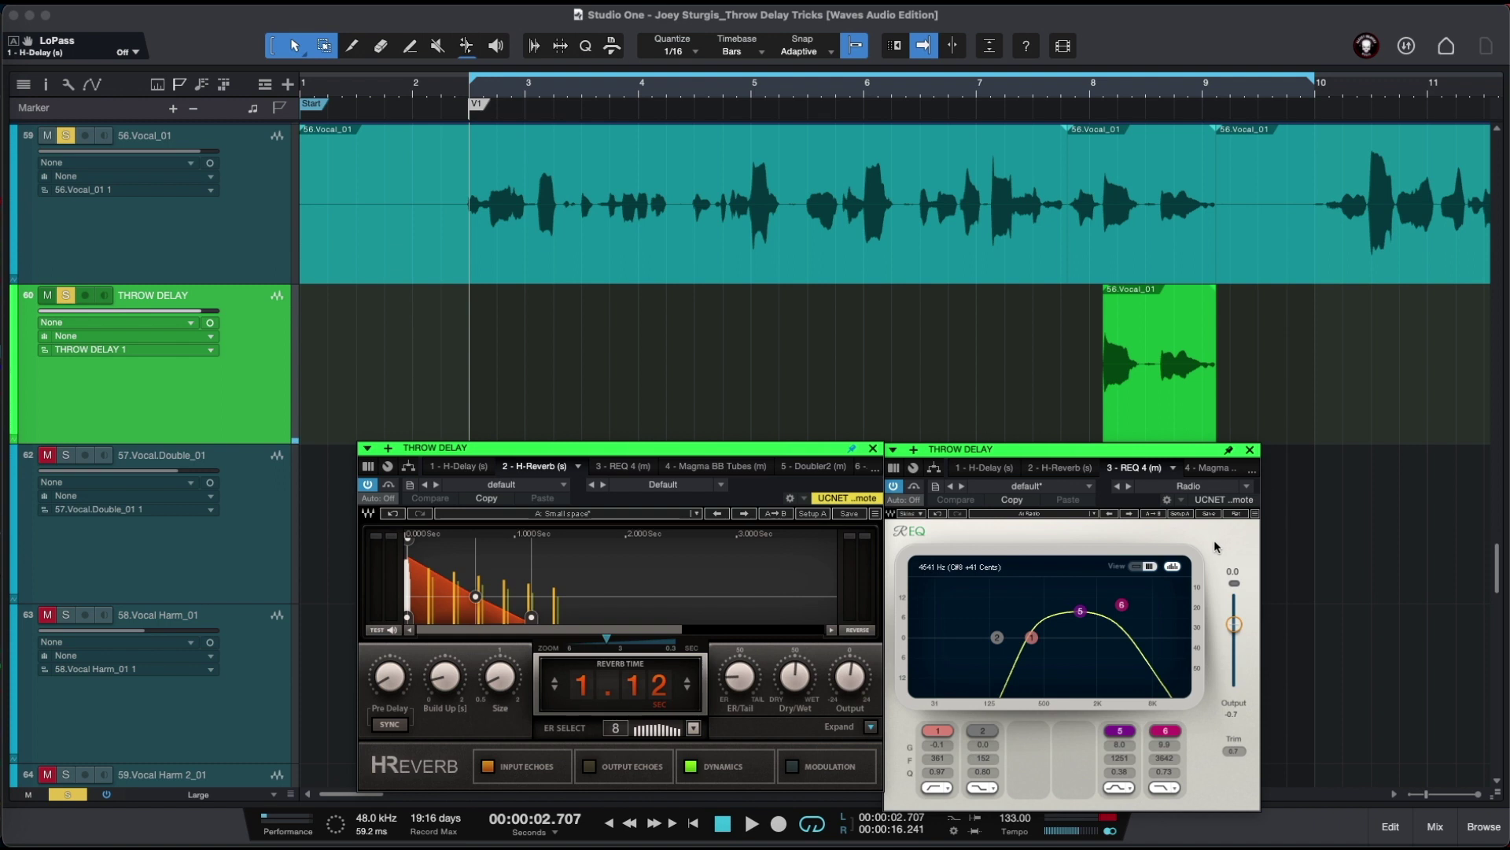
# Step: Play back the looped vocal section to hear the throw through the REQ 4, Magma BB Tubes, Doubler2 and S1 Imager inserts
pyautogui.press('space')
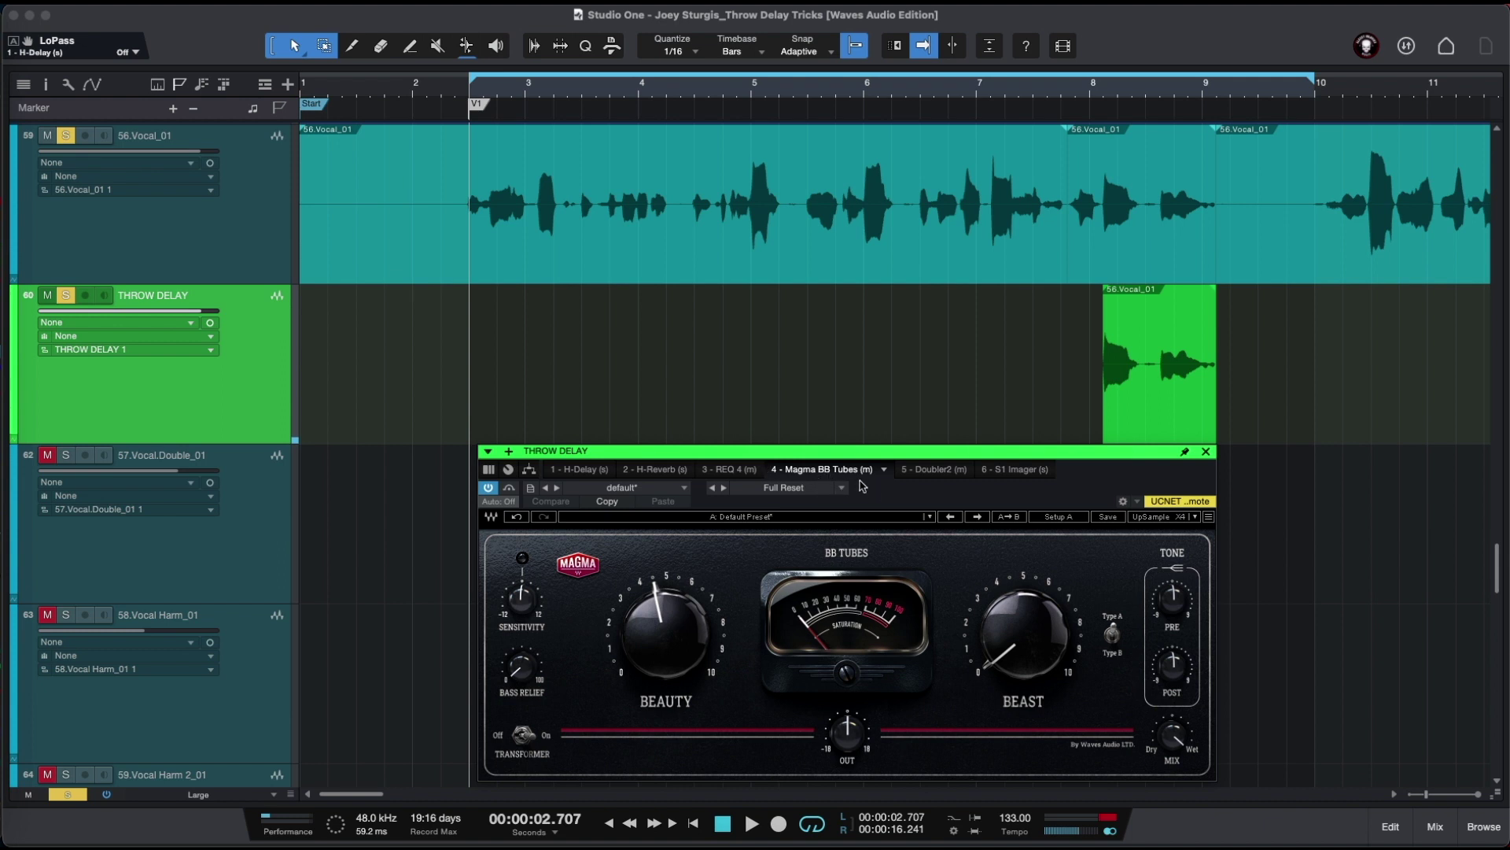
pyautogui.press('space')
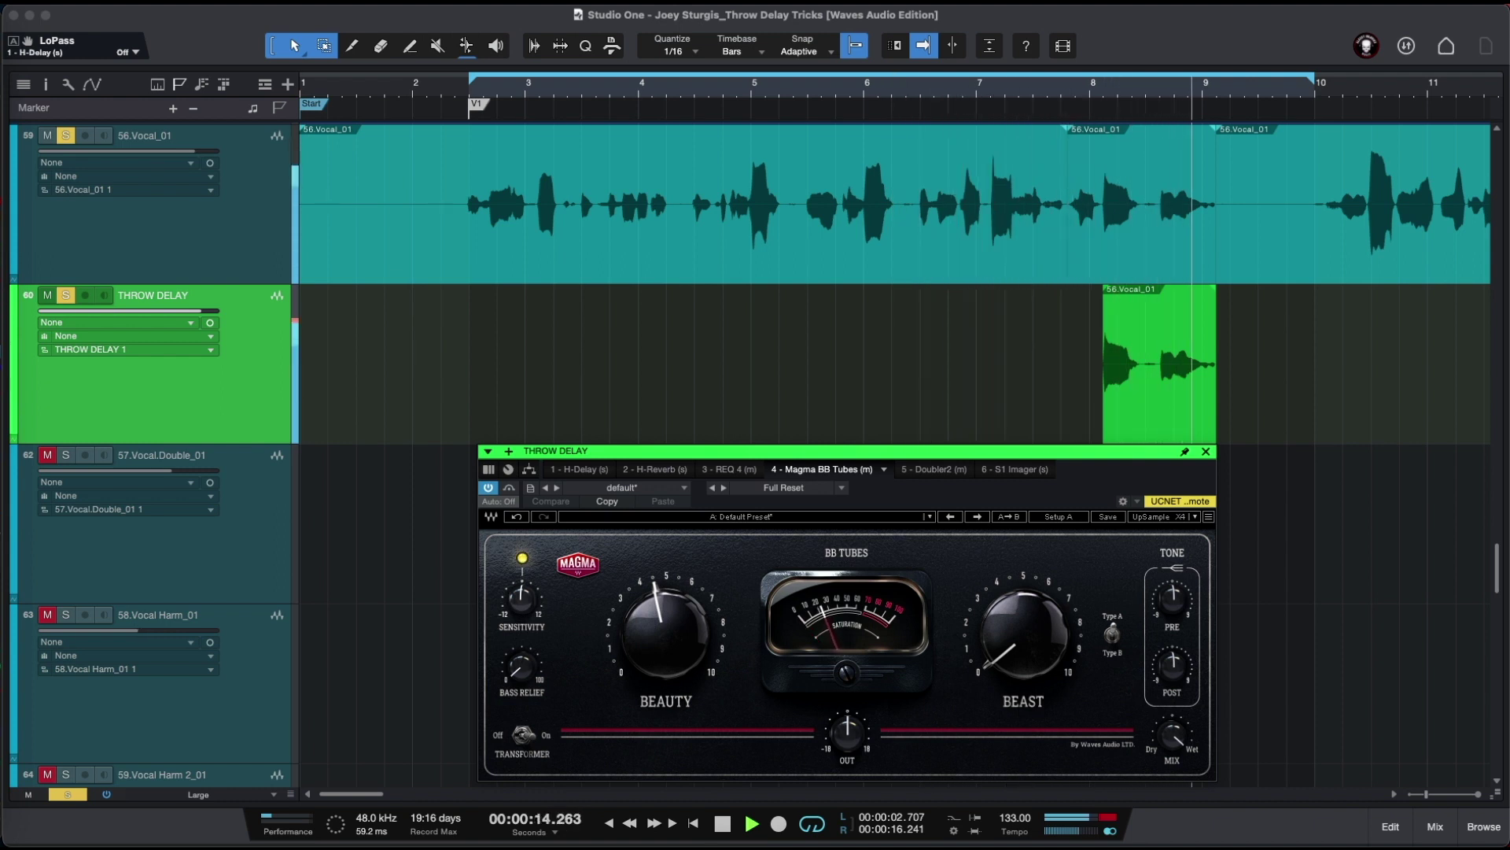
pyautogui.press('space')
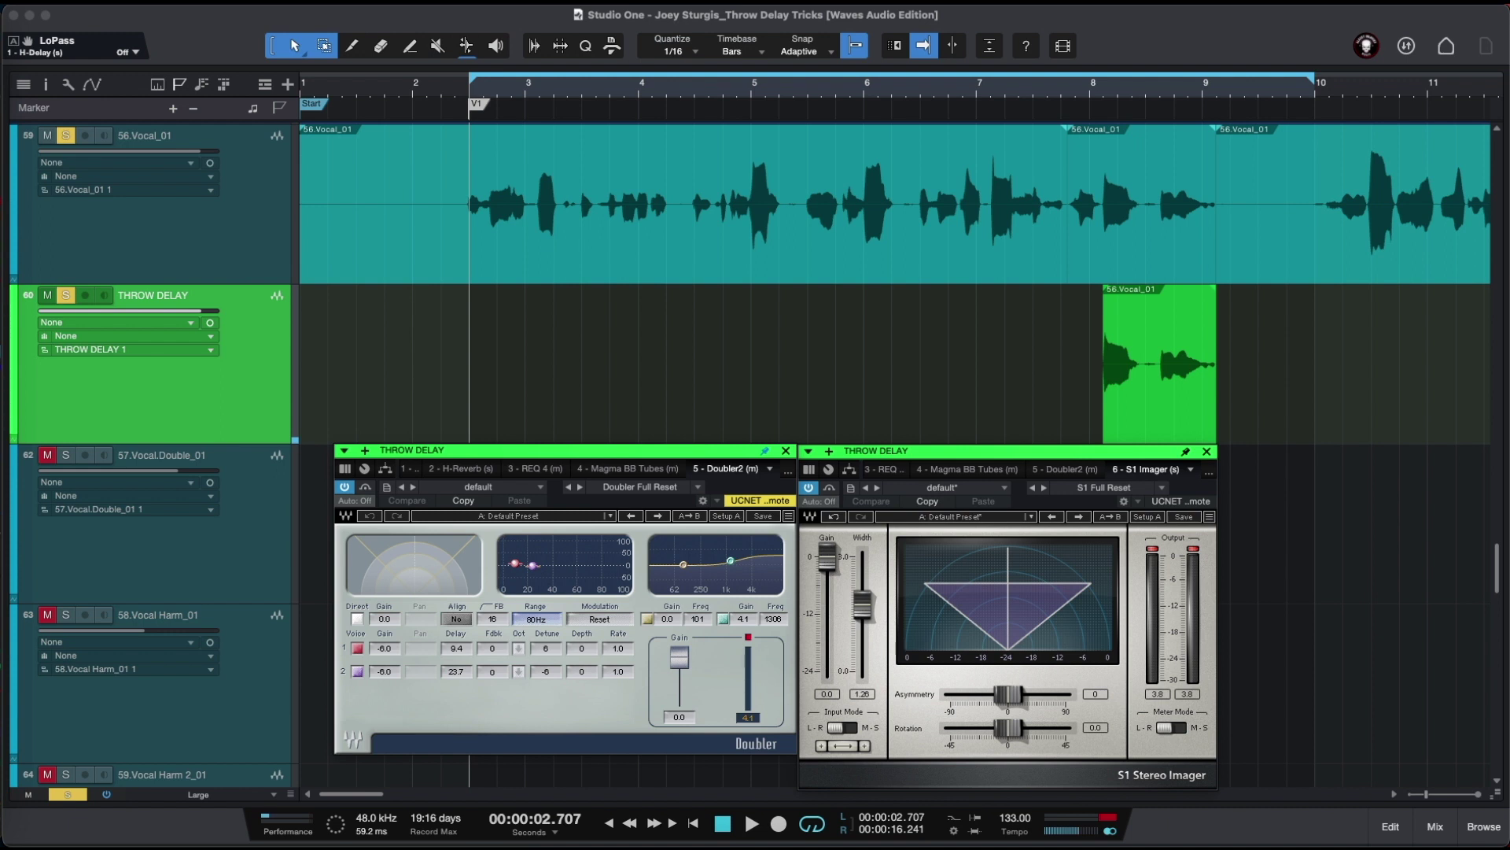
pyautogui.press('space')
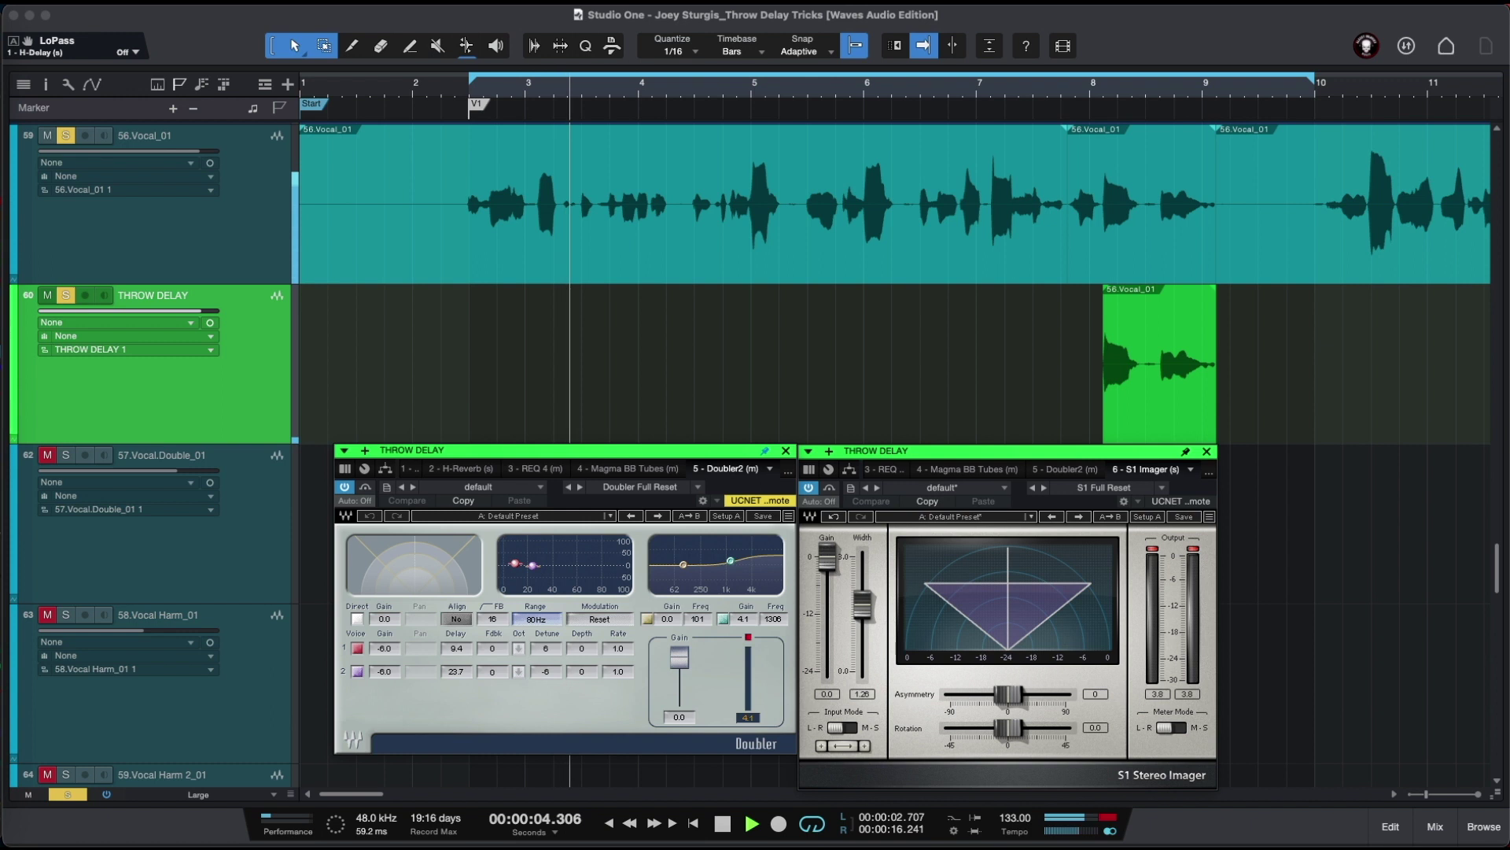